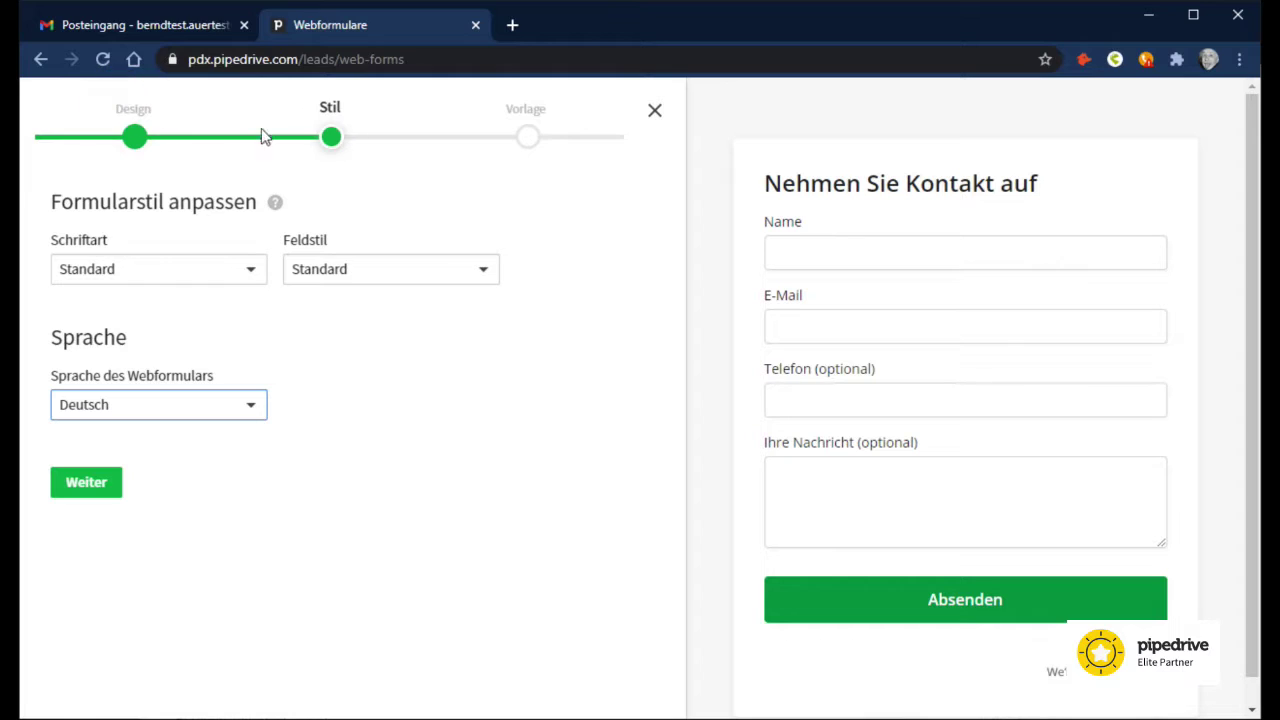
# Step: Keep the web form language on Deutsch and continue to the template choice
pyautogui.click(88, 484)
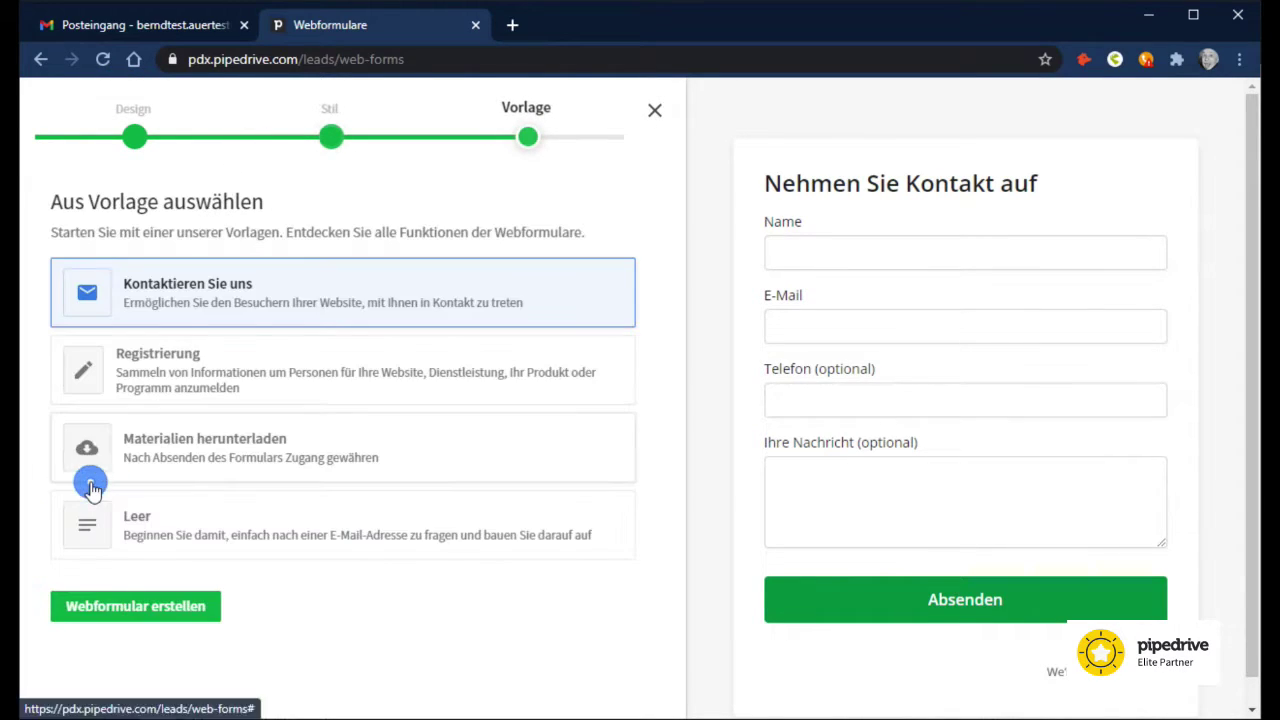
# Step: Create a form from the Materialien herunterladen template and add a block between E-Mail and Organisation
pyautogui.click(178, 455)
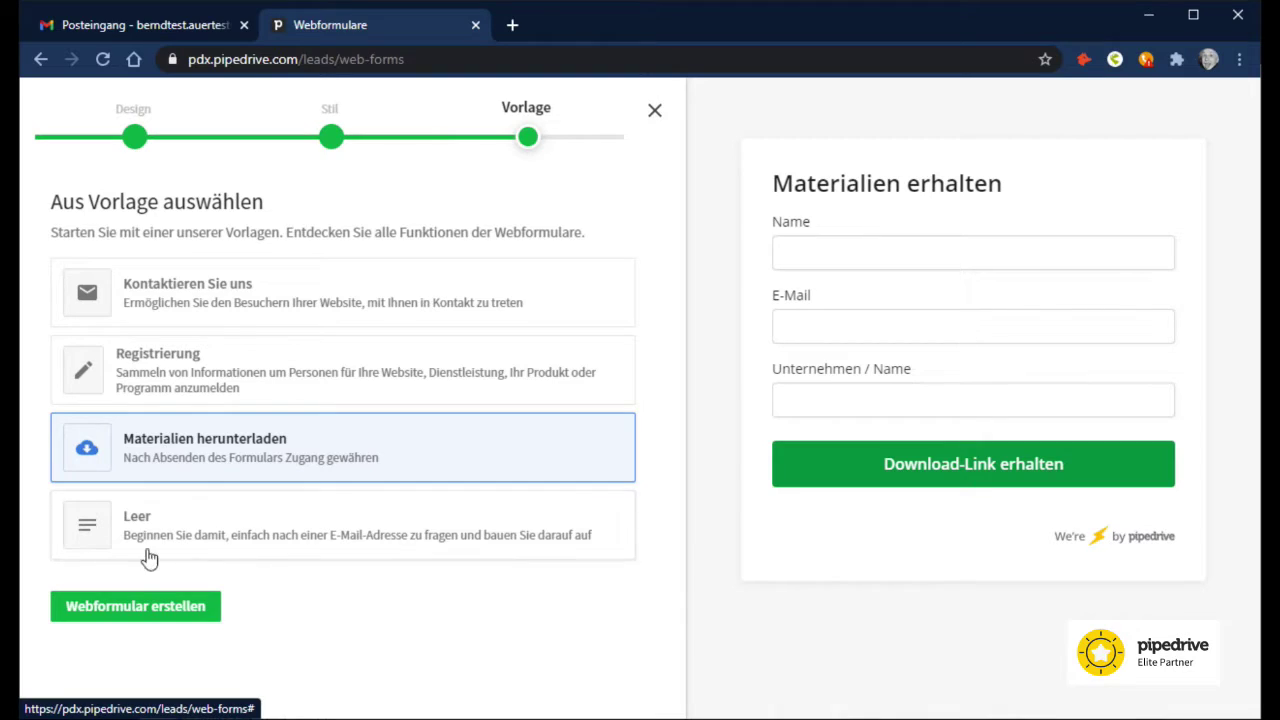
pyautogui.click(140, 610)
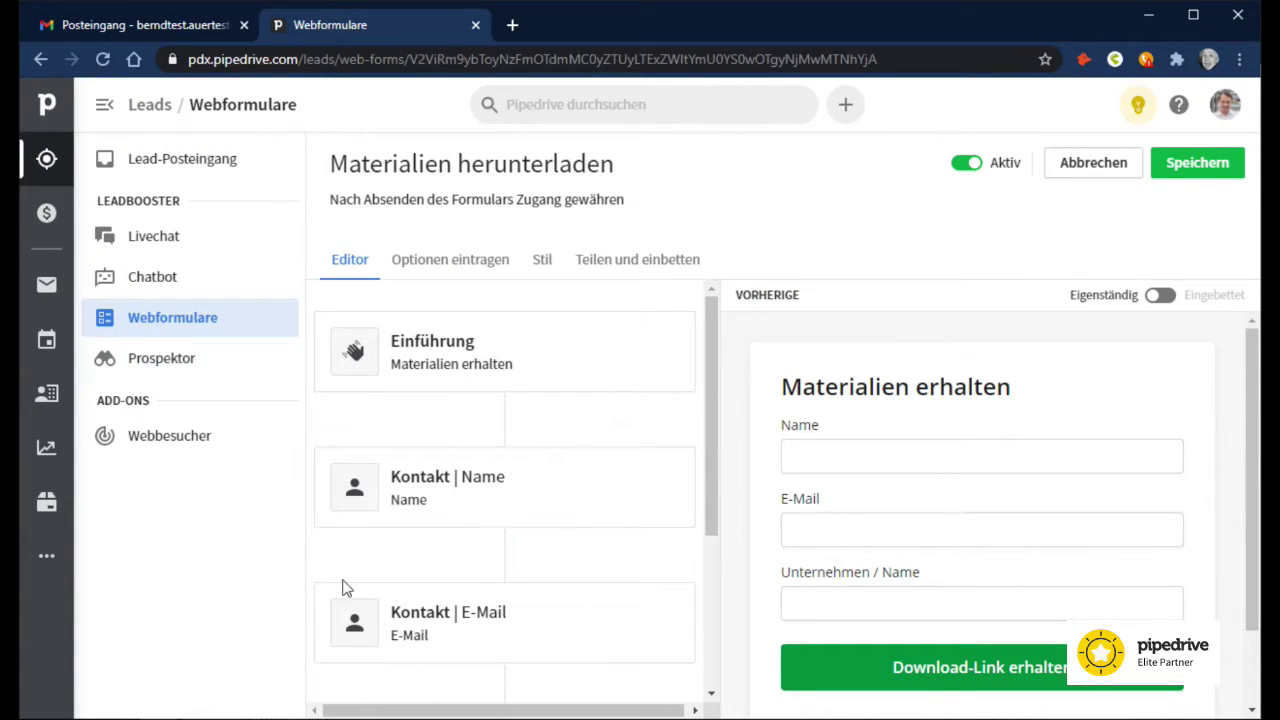
pyautogui.moveTo(505, 557)
pyautogui.scroll(-3, 505, 557)
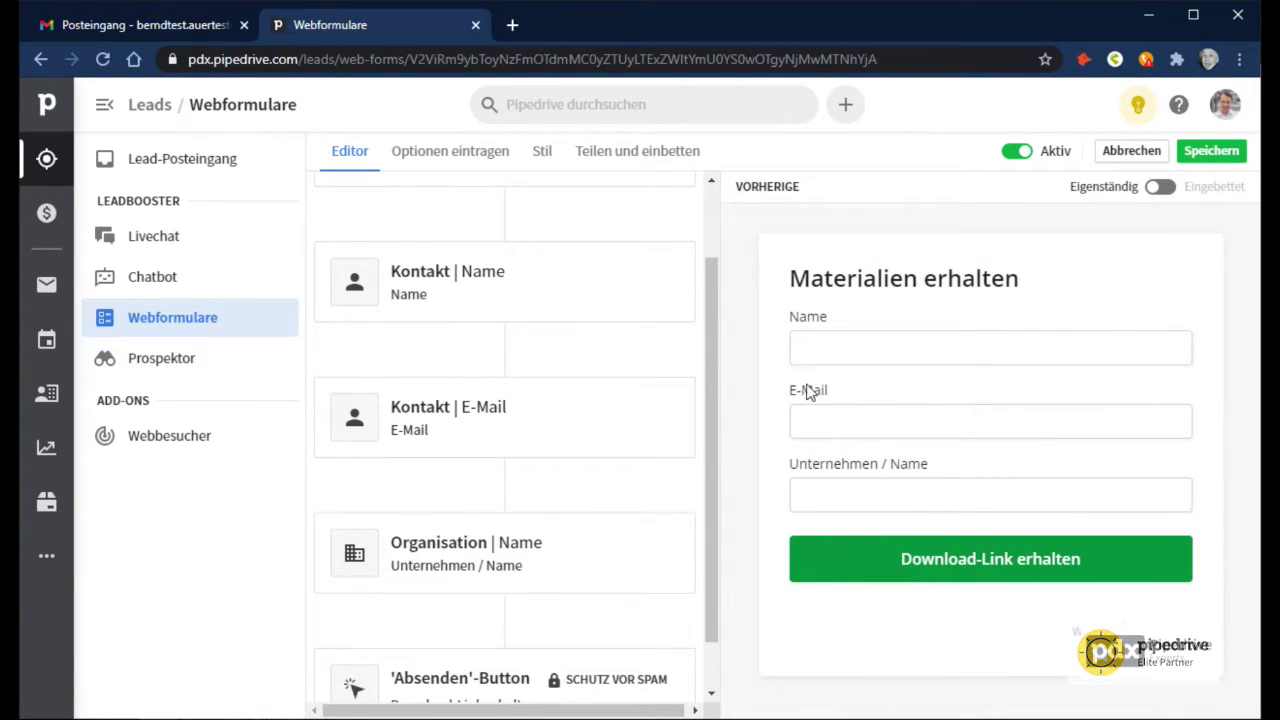
pyautogui.moveTo(455, 518)
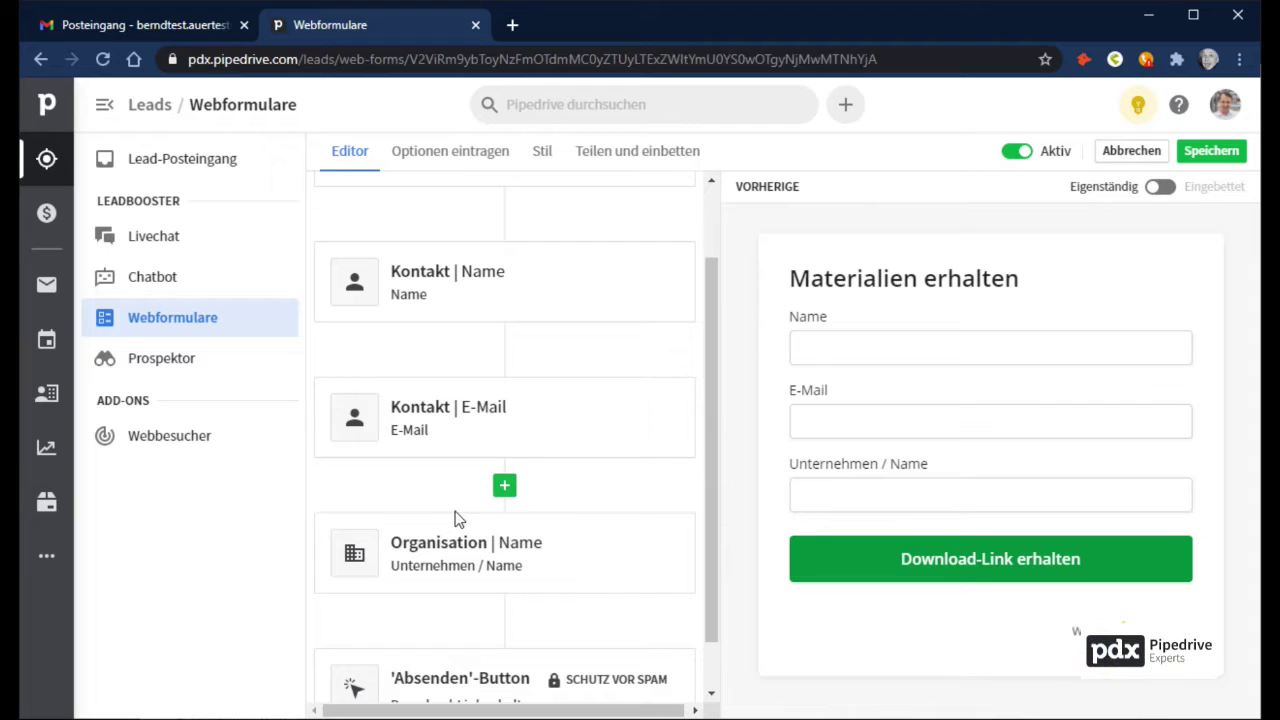
pyautogui.click(504, 486)
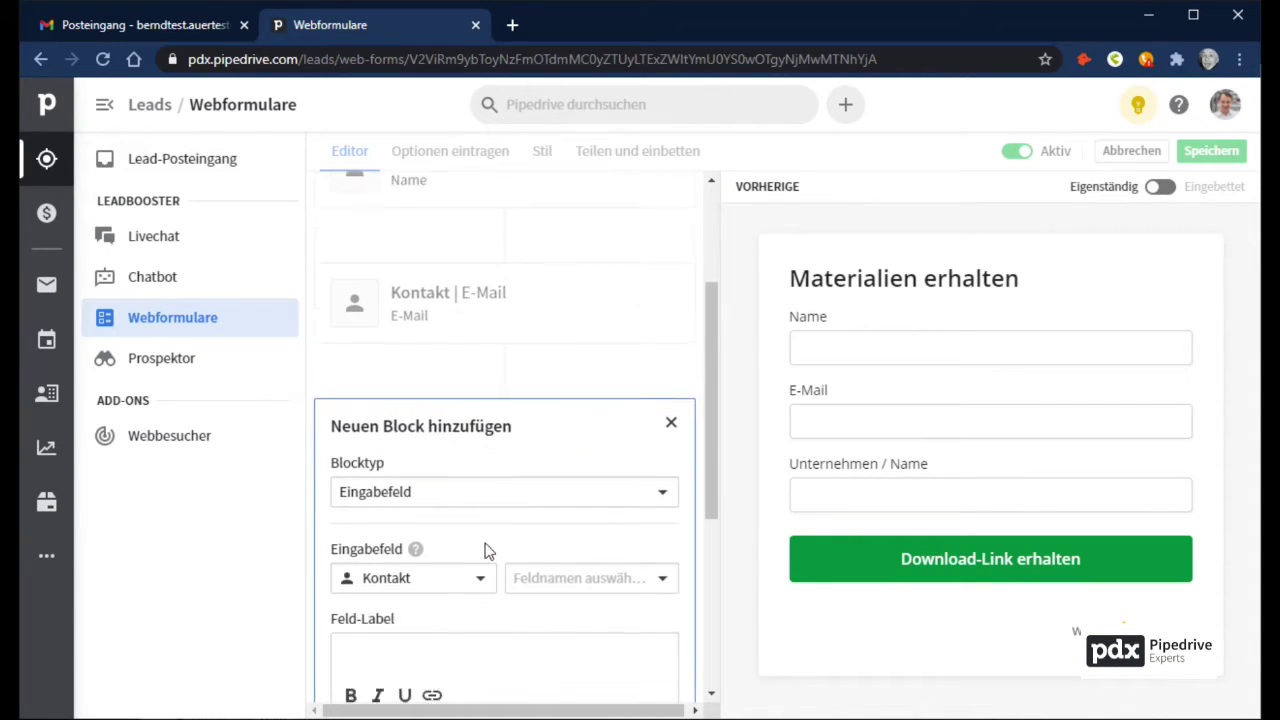
# Step: Try adding a Kontakt Anrede field with custom visible options, then discard it
pyautogui.click(455, 500)
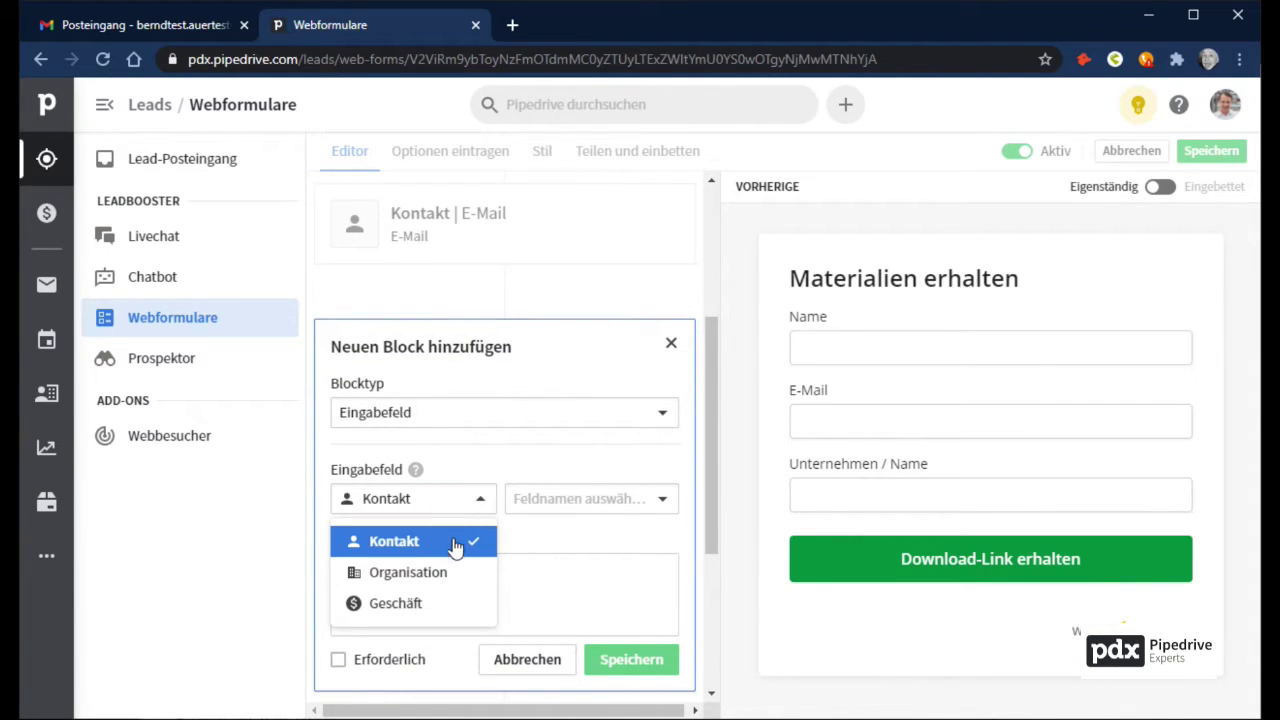
pyautogui.click(452, 542)
pyautogui.click(566, 499)
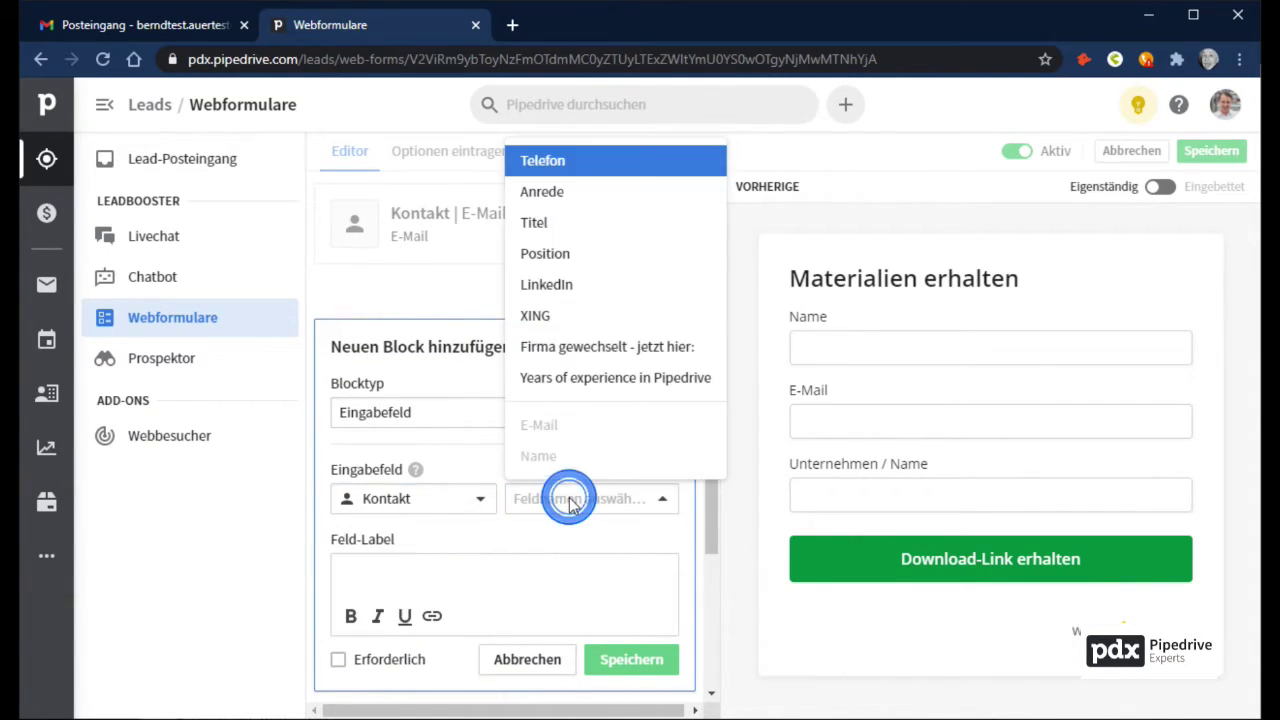
pyautogui.click(594, 197)
pyautogui.scroll(-2, 545, 475)
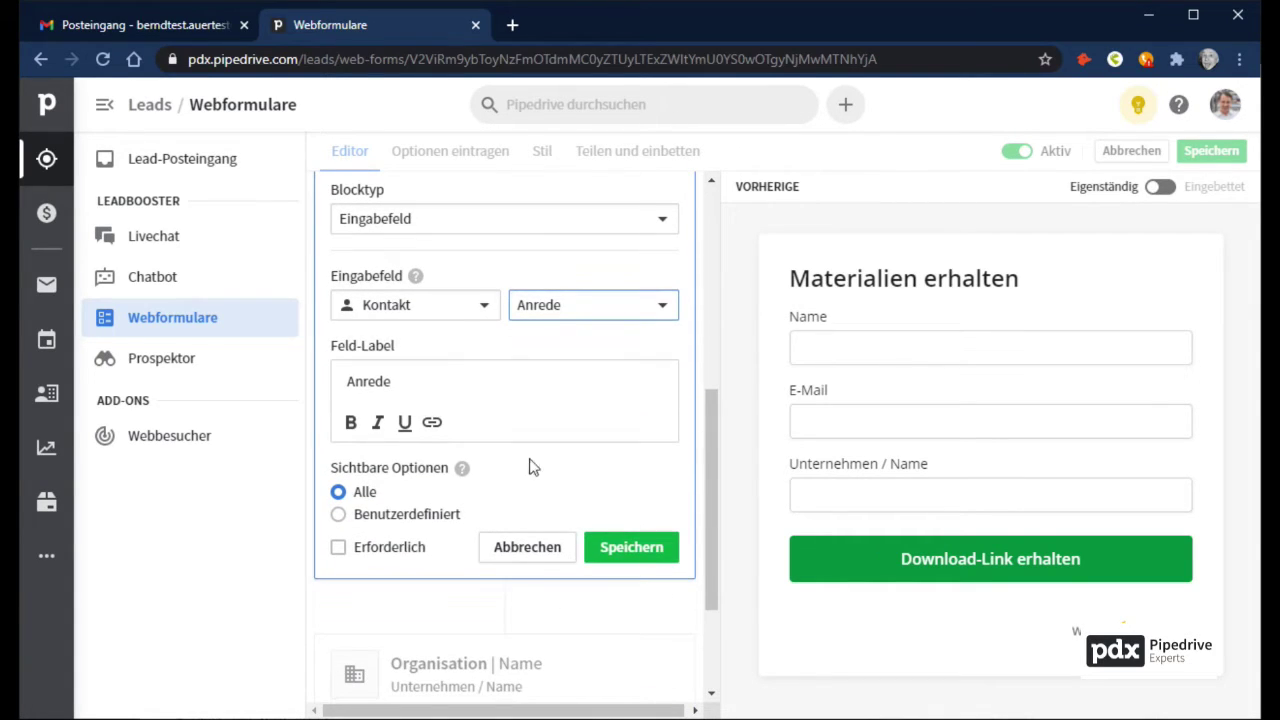
pyautogui.click(362, 516)
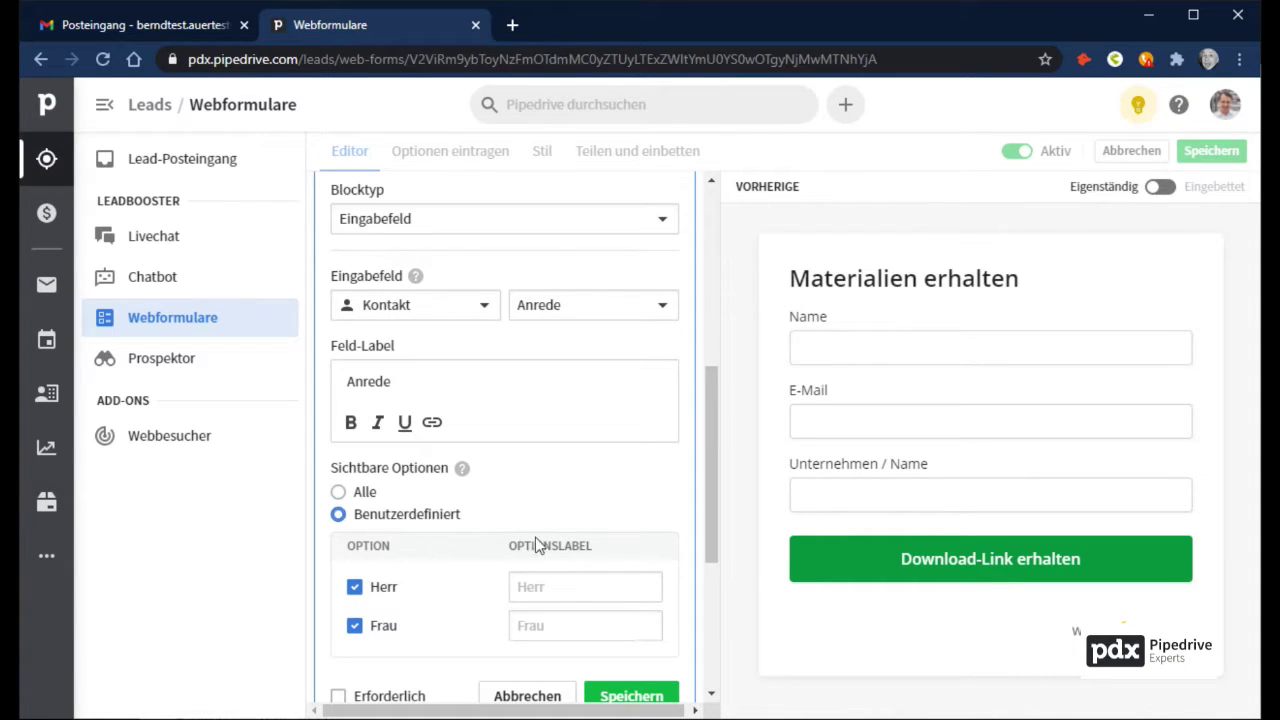
pyautogui.click(547, 697)
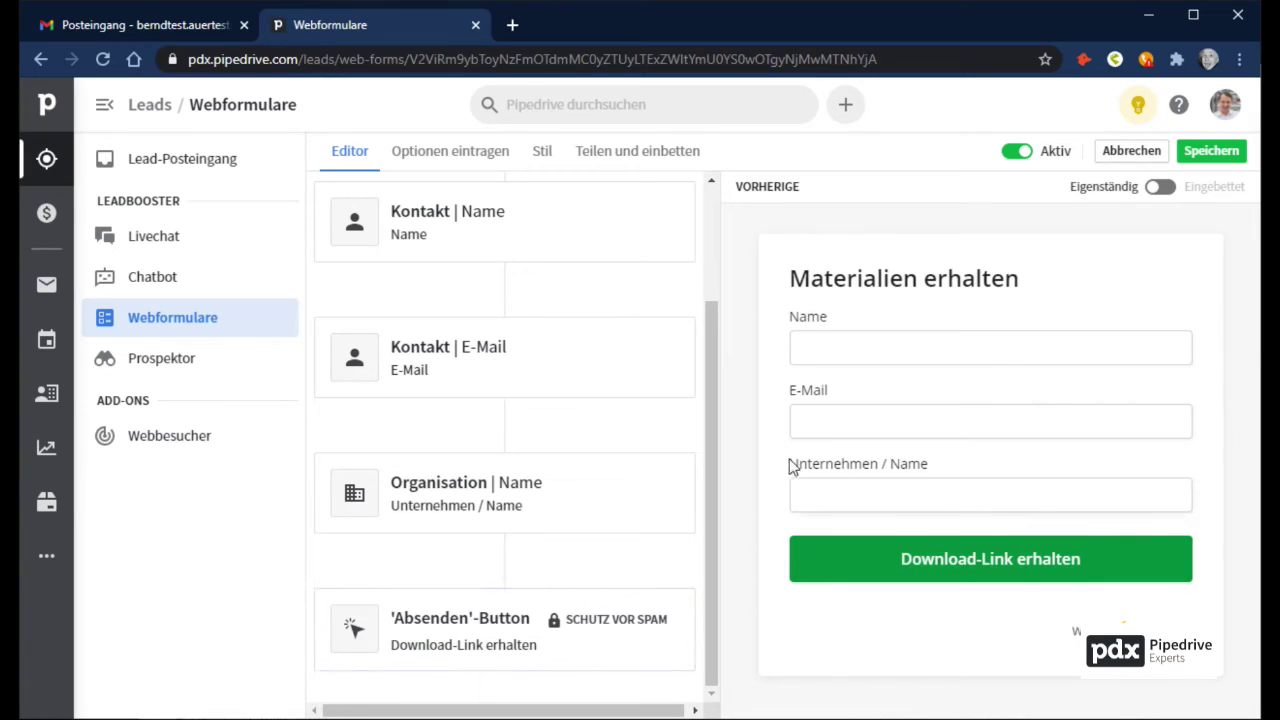
# Step: Shorten the organisation field label from 'Unternehmen / Name' to 'Unternehmen' and save it
pyautogui.click(443, 489)
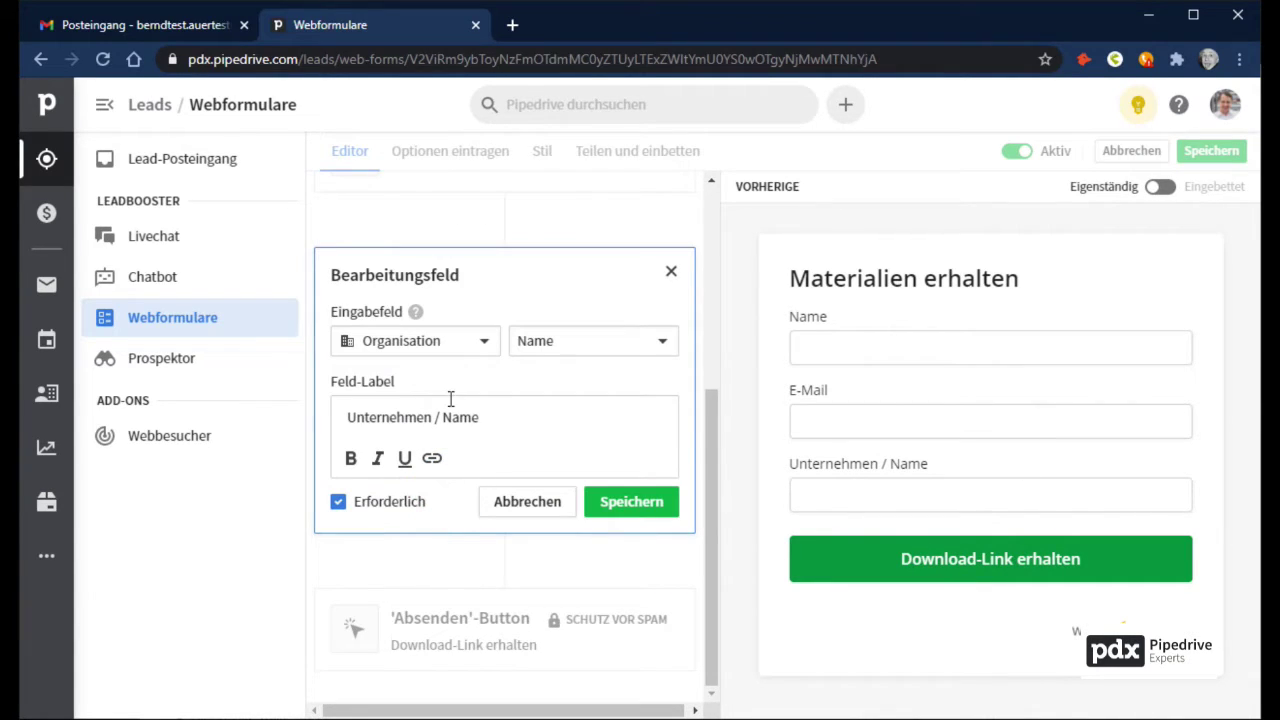
pyautogui.moveTo(442, 417); pyautogui.dragTo(543, 429)
pyautogui.press('BackSpace')
pyautogui.click(632, 502)
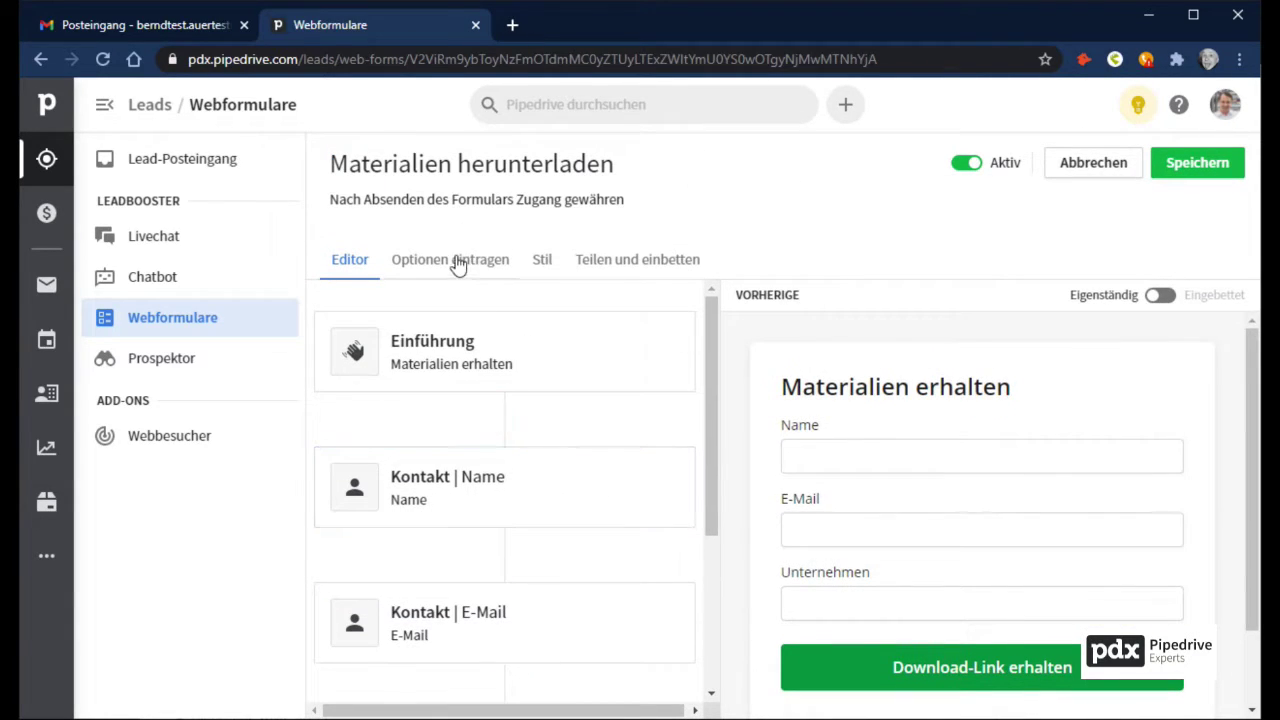
pyautogui.click(447, 262)
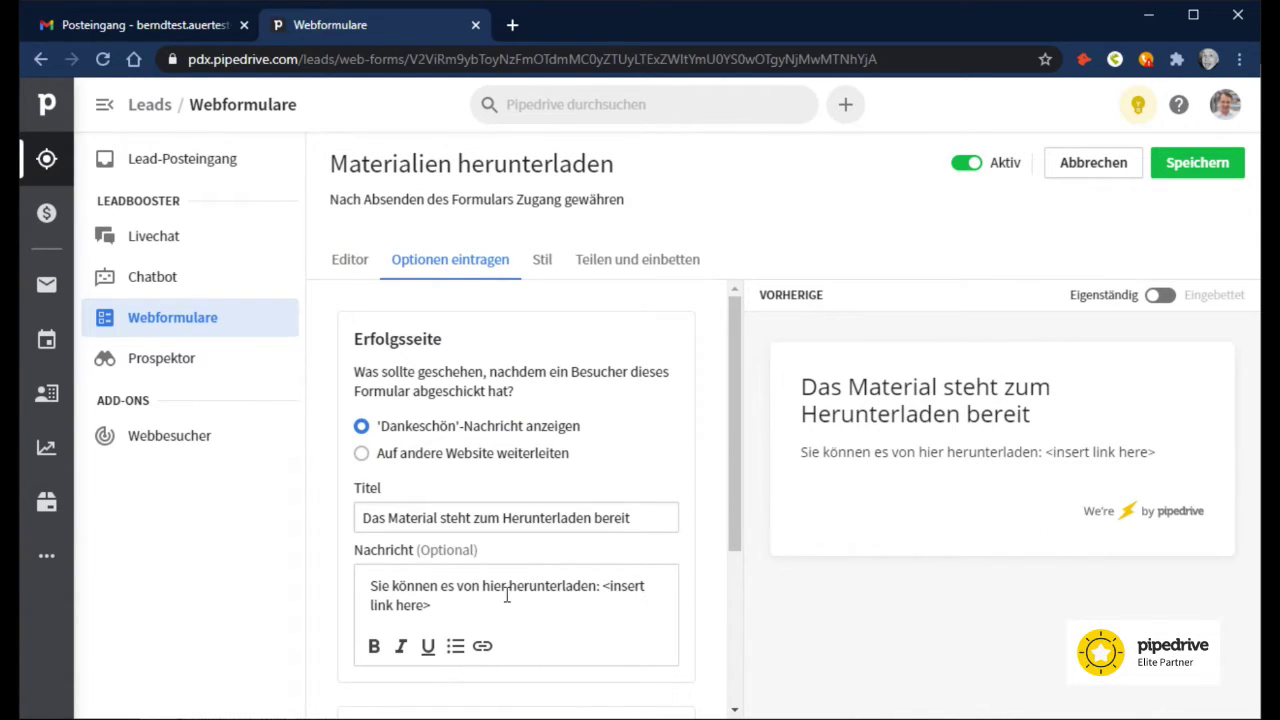
# Step: Clear the thank-you message and change the title to 'Das Material wird zugeschickt'
pyautogui.moveTo(481, 609); pyautogui.dragTo(344, 588)
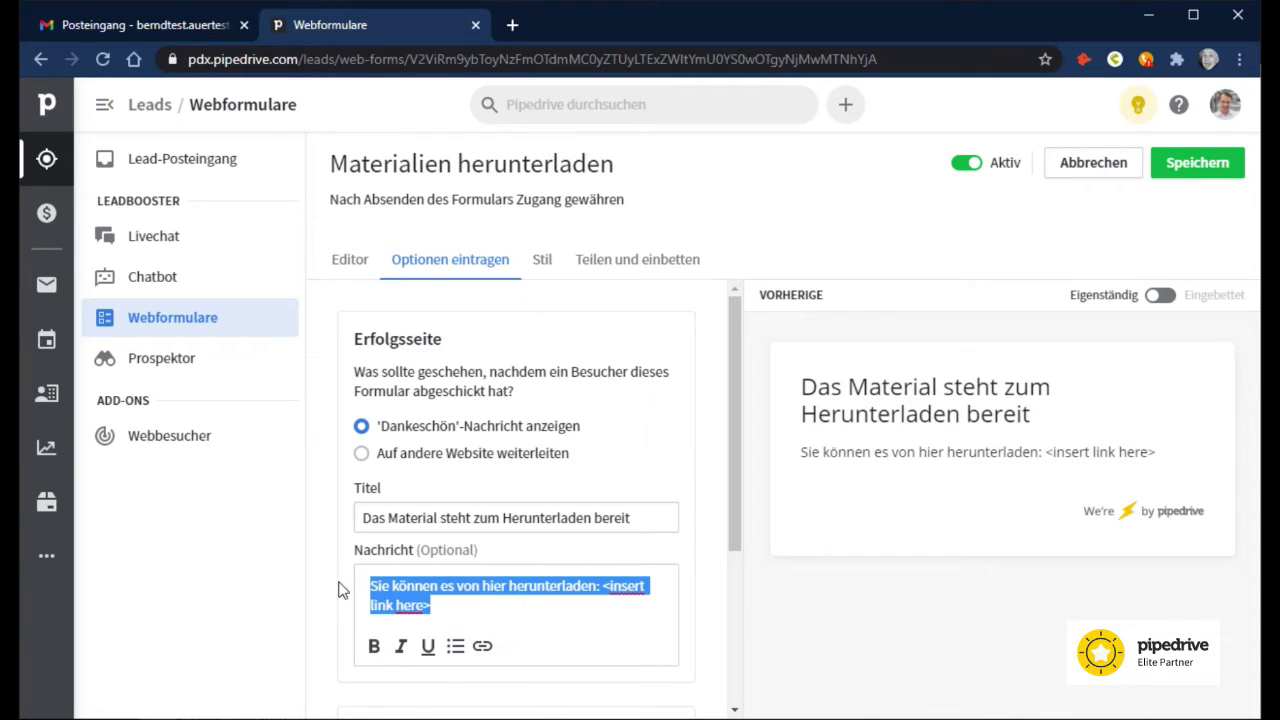
pyautogui.press('BackSpace')
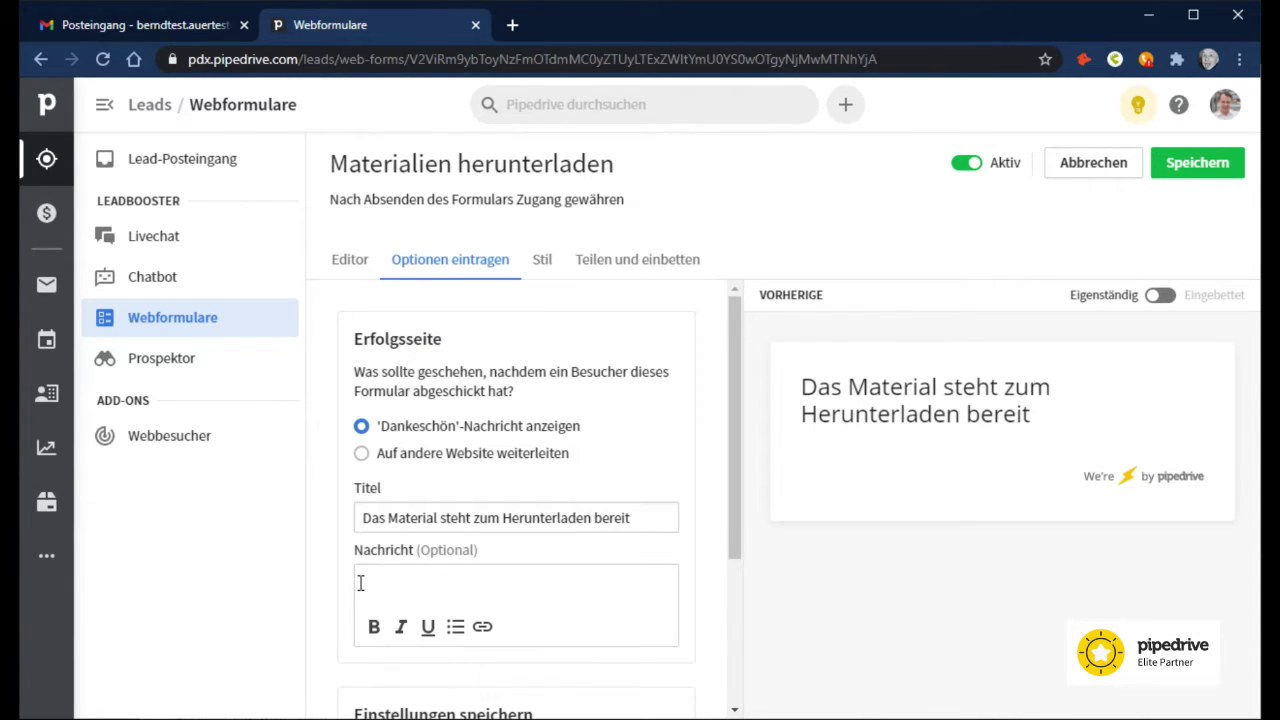
pyautogui.click(551, 518)
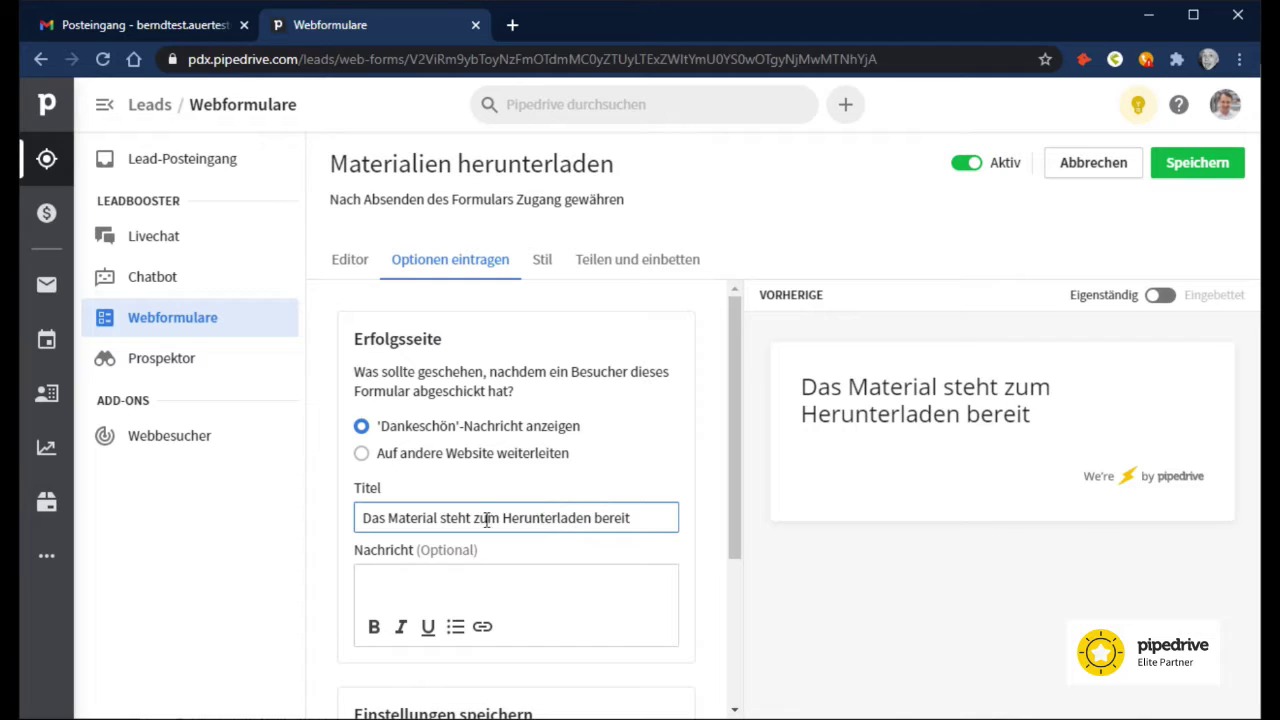
pyautogui.moveTo(443, 517); pyautogui.dragTo(640, 518)
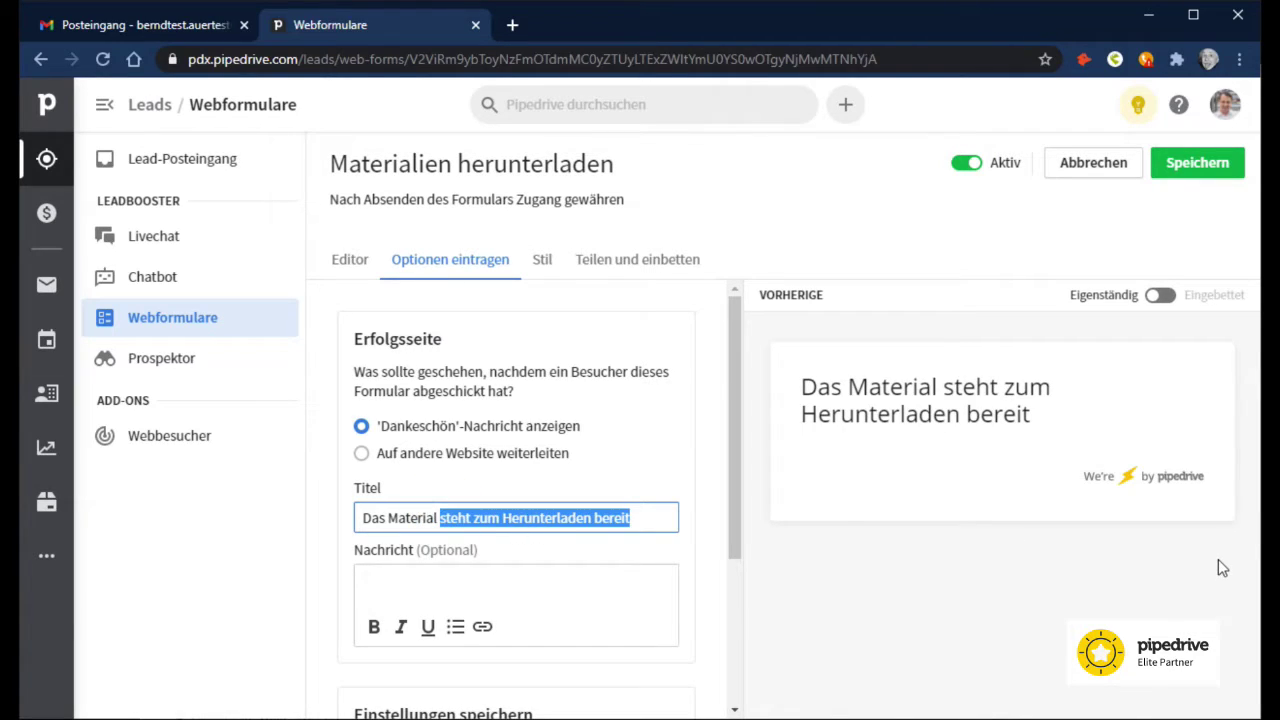
pyautogui.write('wird zugeschickt')
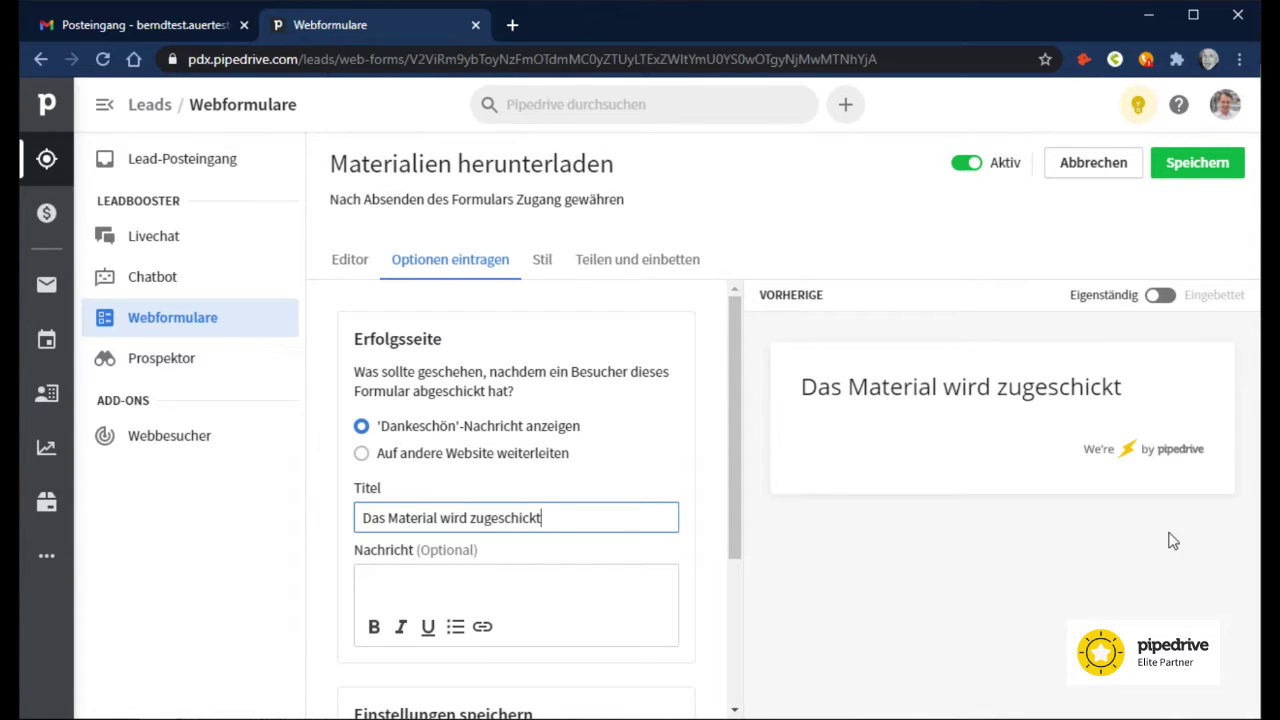
pyautogui.scroll(-3, 643, 629)
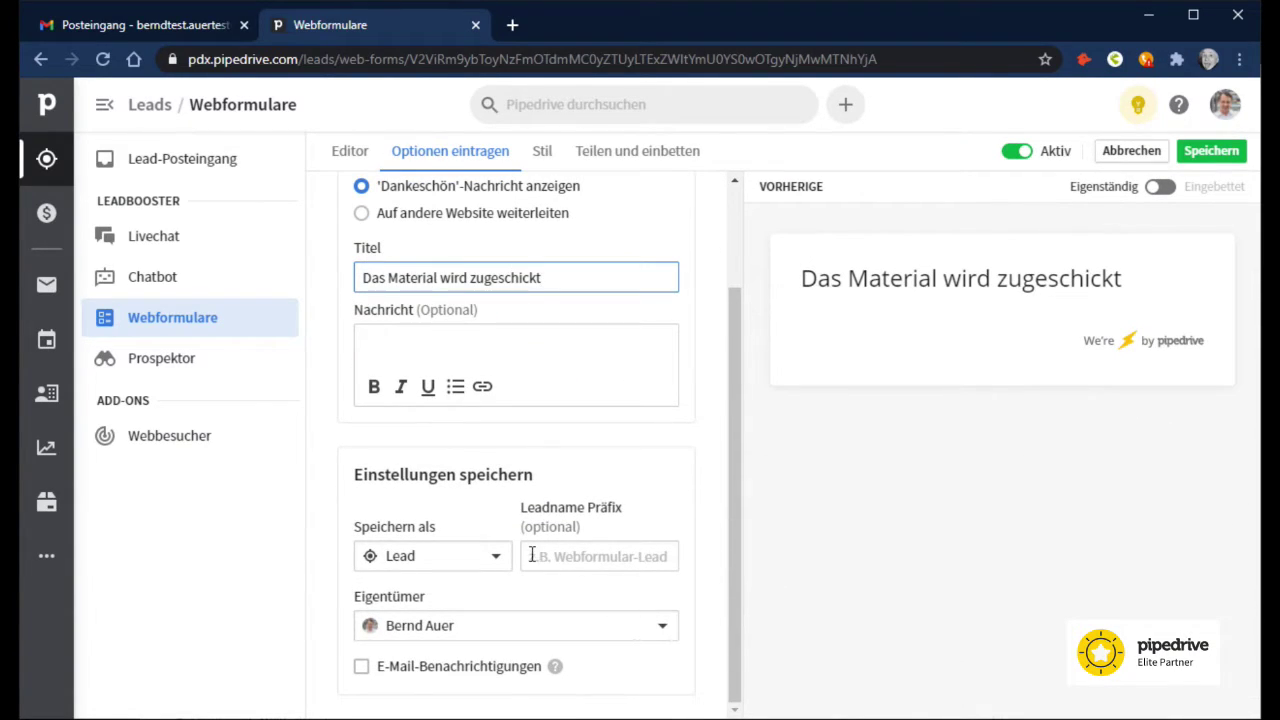
# Step: Save submissions as leads with the '[eBook]' name prefix and enable e-mail notifications
pyautogui.click(474, 563)
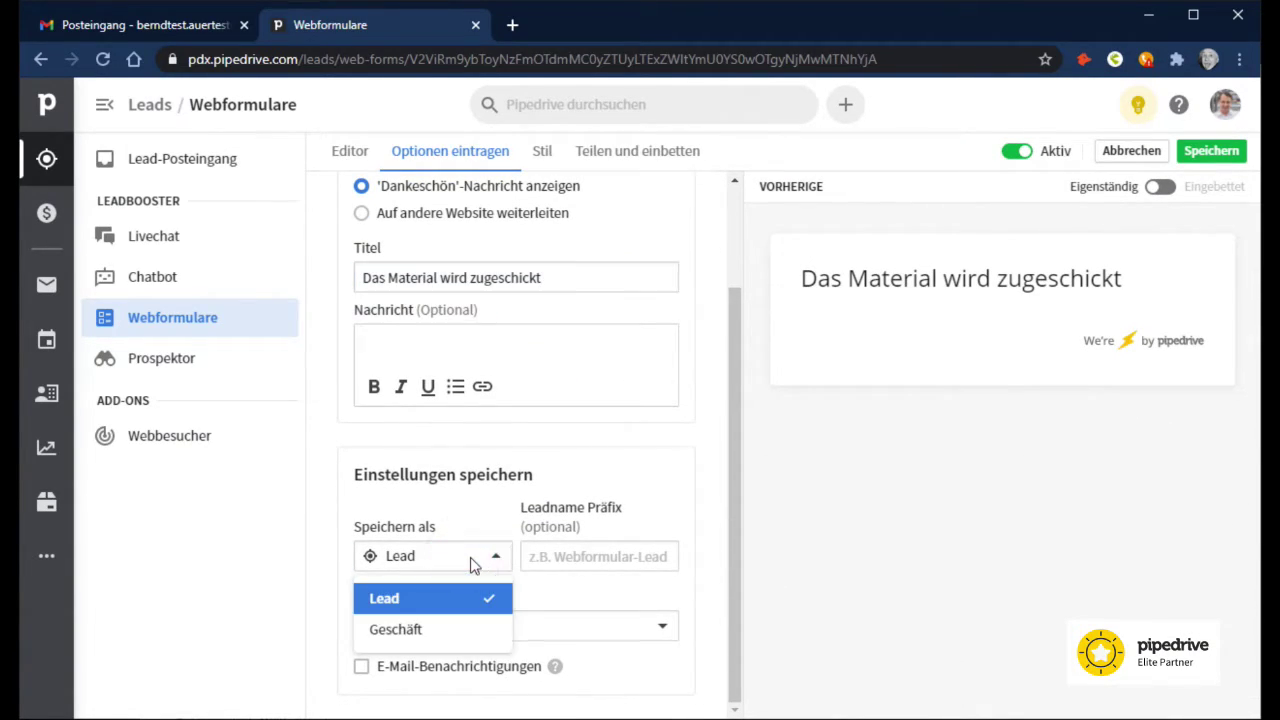
pyautogui.click(474, 563)
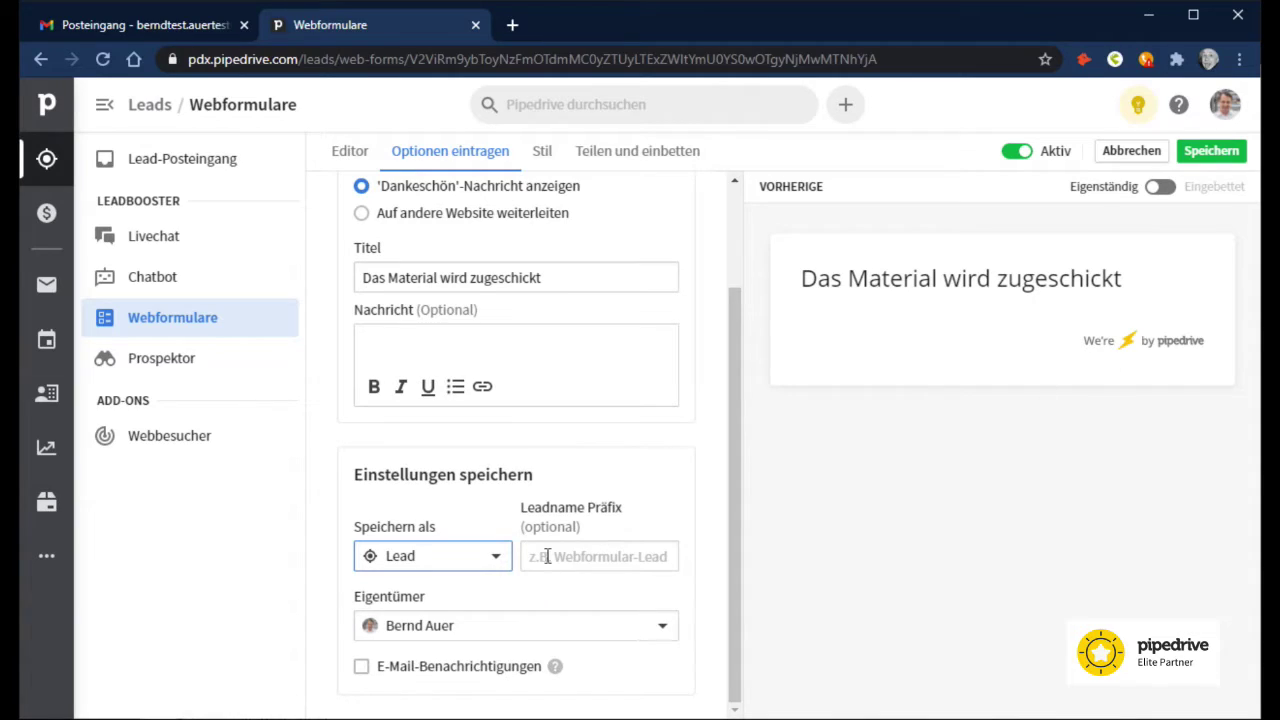
pyautogui.click(550, 553)
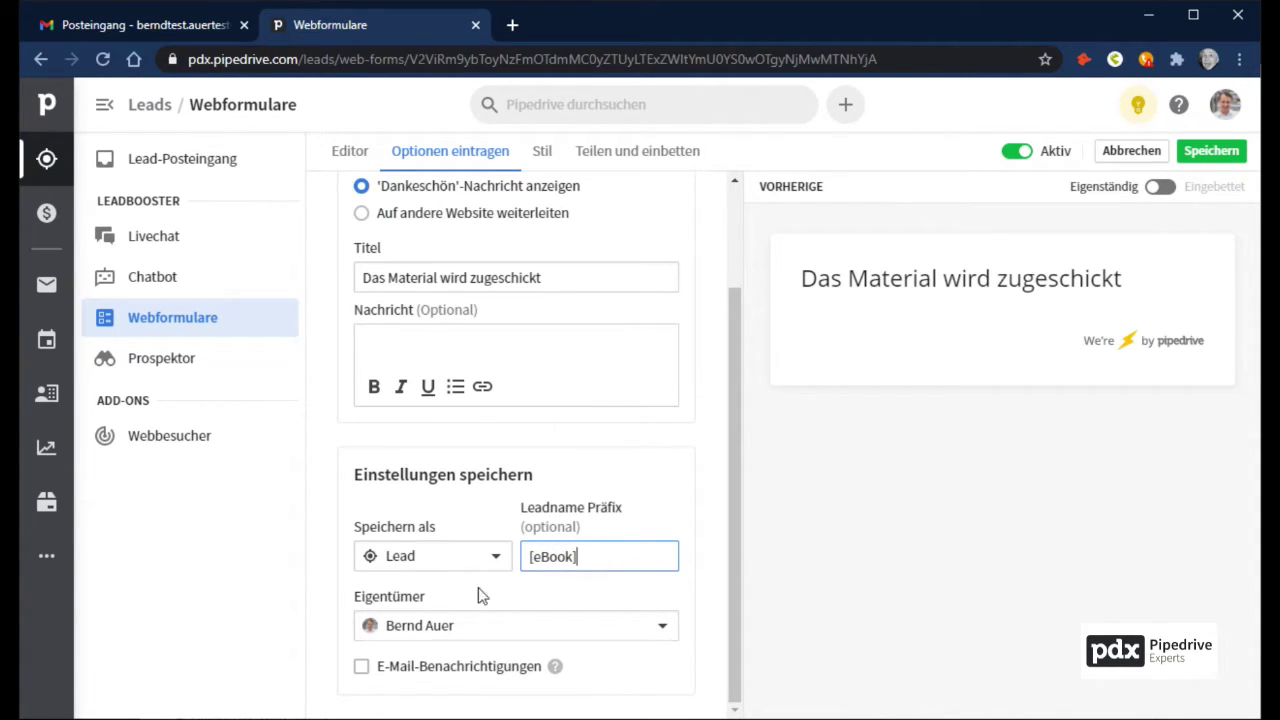
pyautogui.click(361, 666)
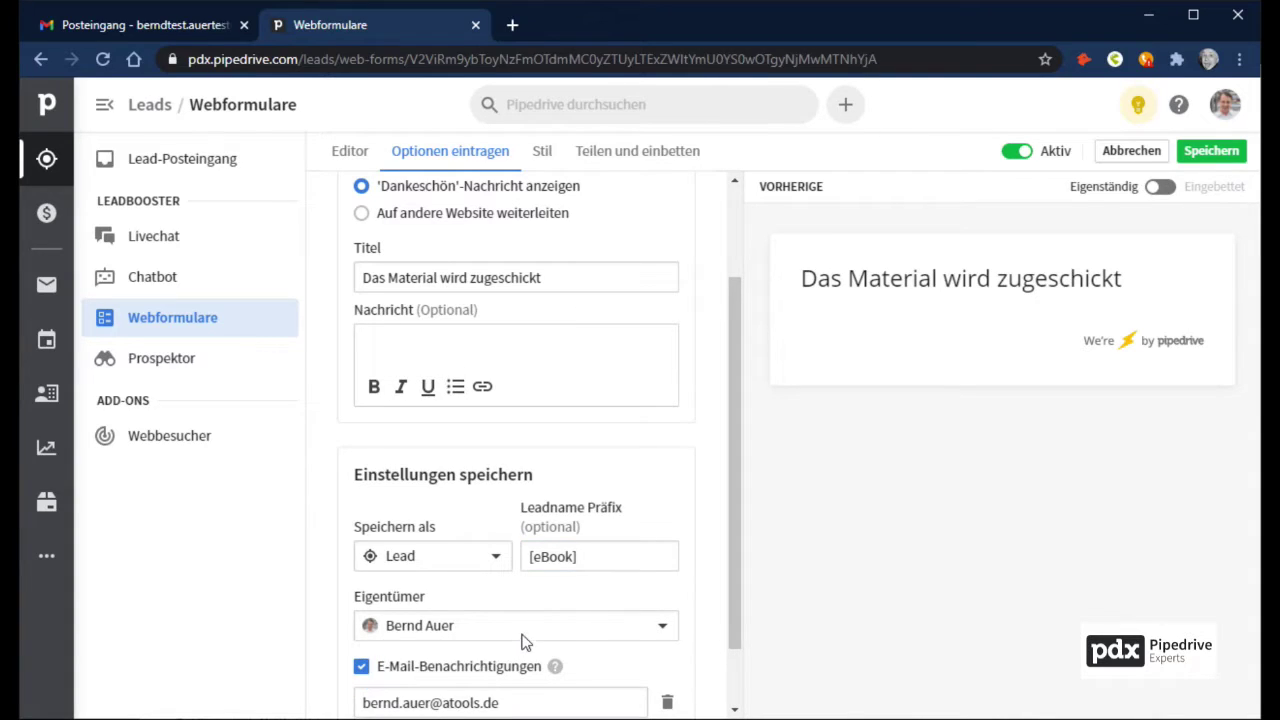
pyautogui.scroll(-1, 522, 640)
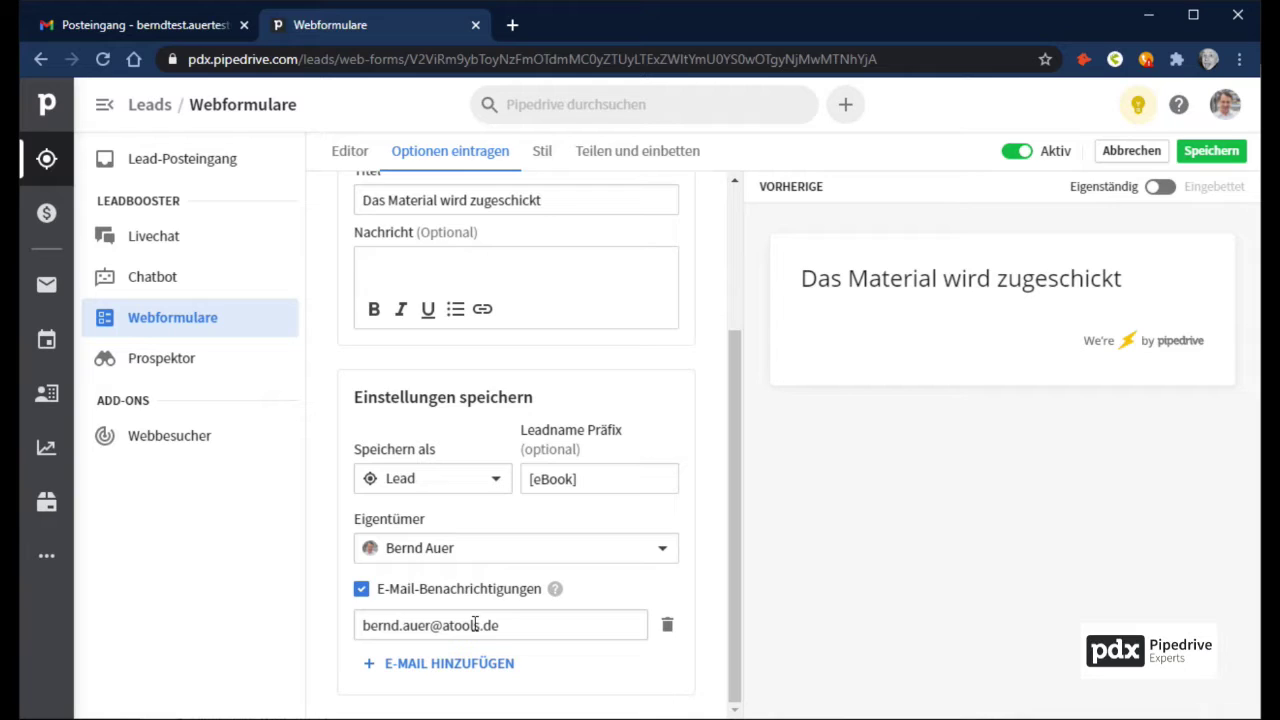
pyautogui.scroll(5, 475, 625)
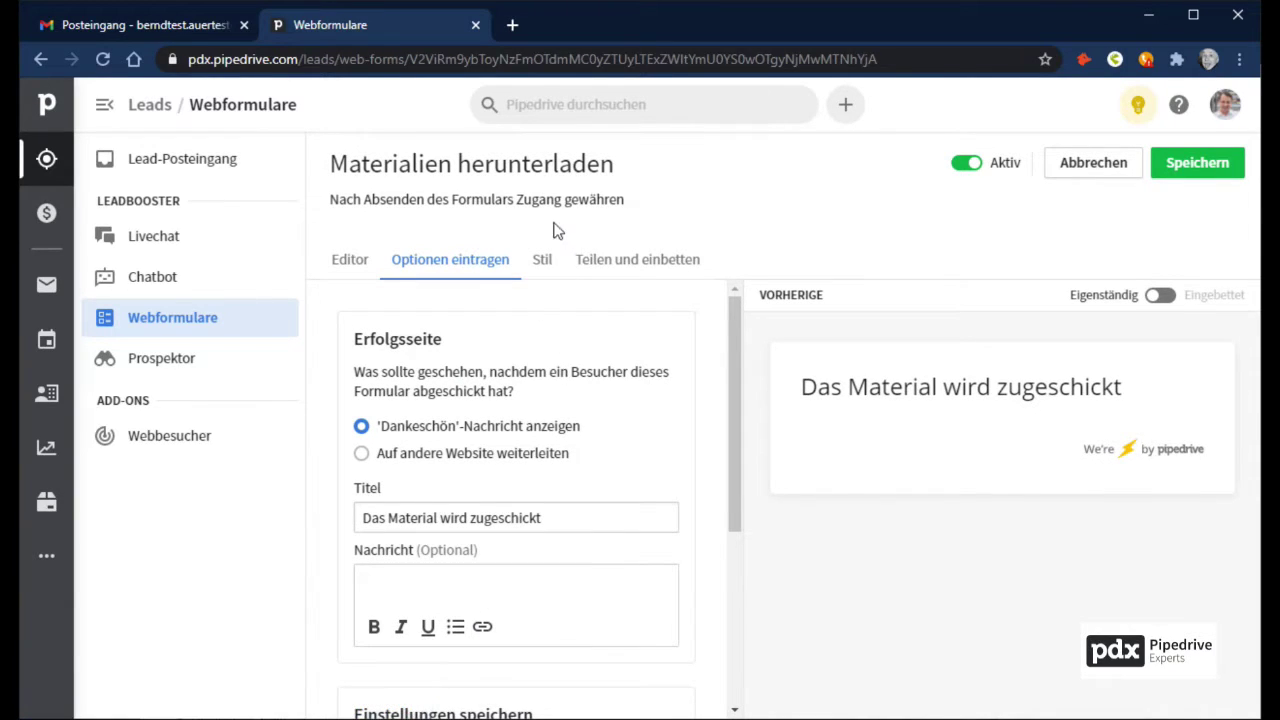
# Step: Copy the WordPress Block-Editor embed code, then leave the form without saving
pyautogui.click(543, 259)
pyautogui.click(641, 266)
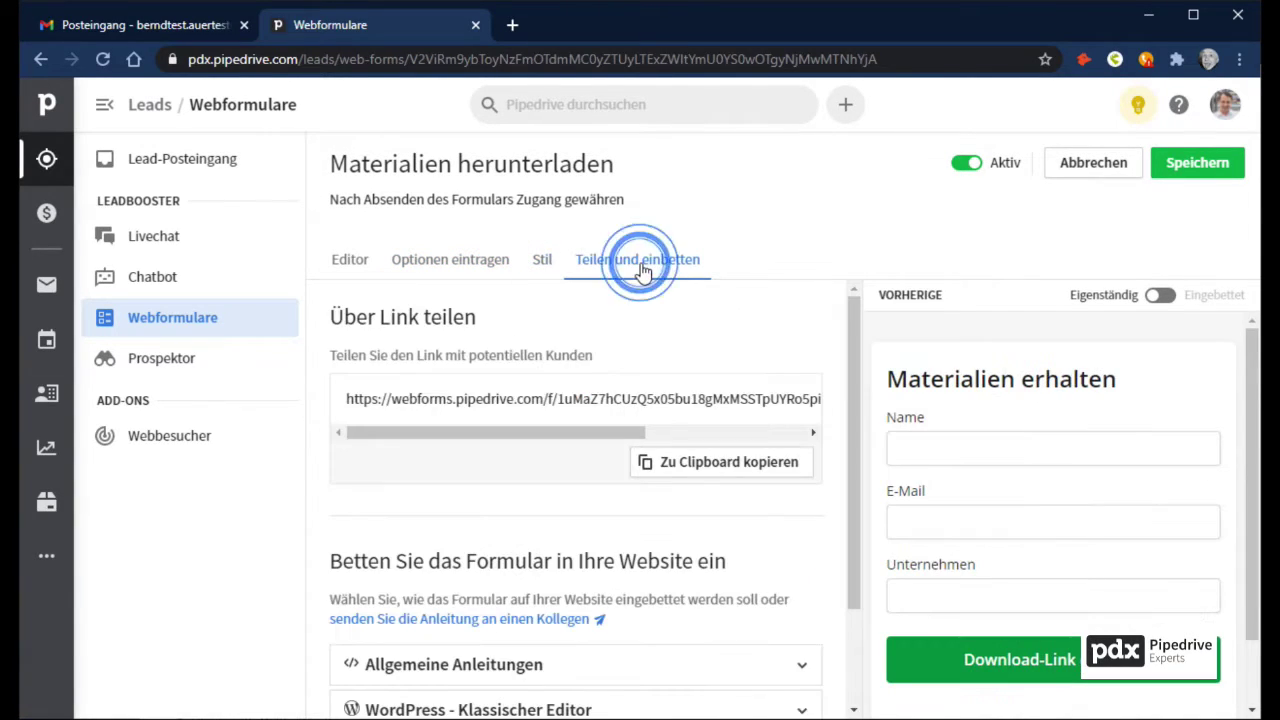
pyautogui.scroll(-2, 600, 580)
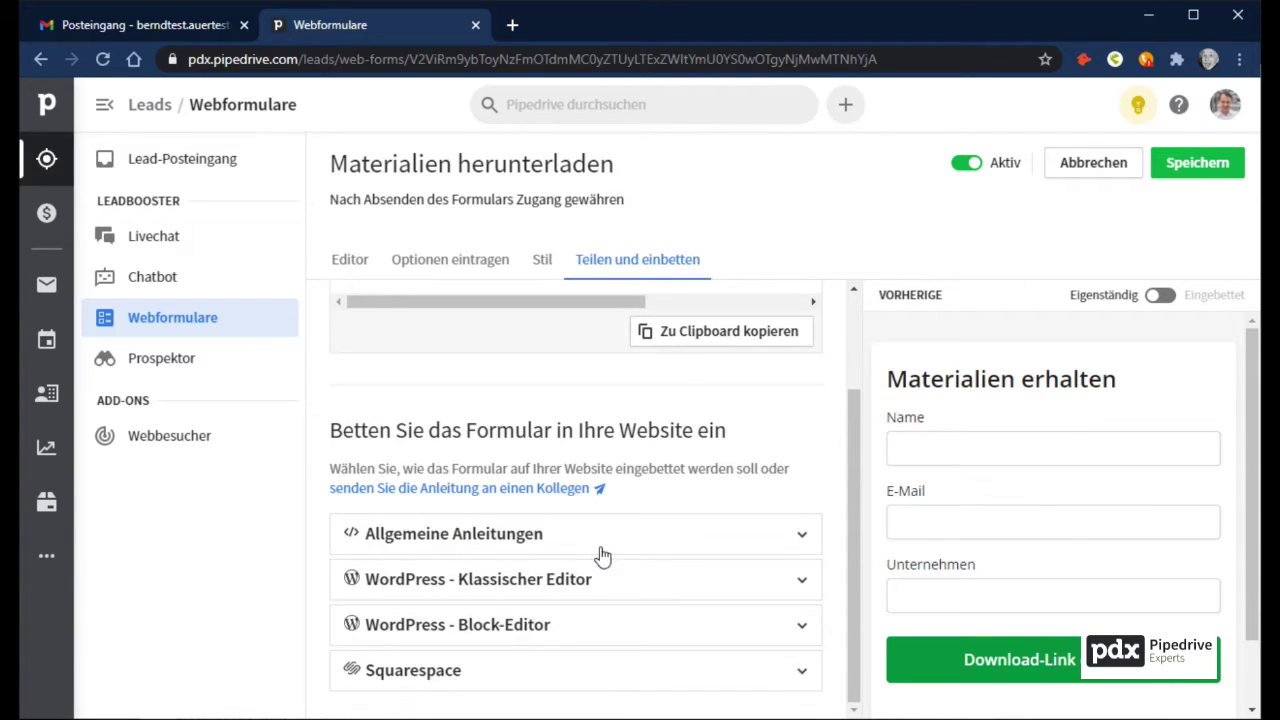
pyautogui.click(684, 624)
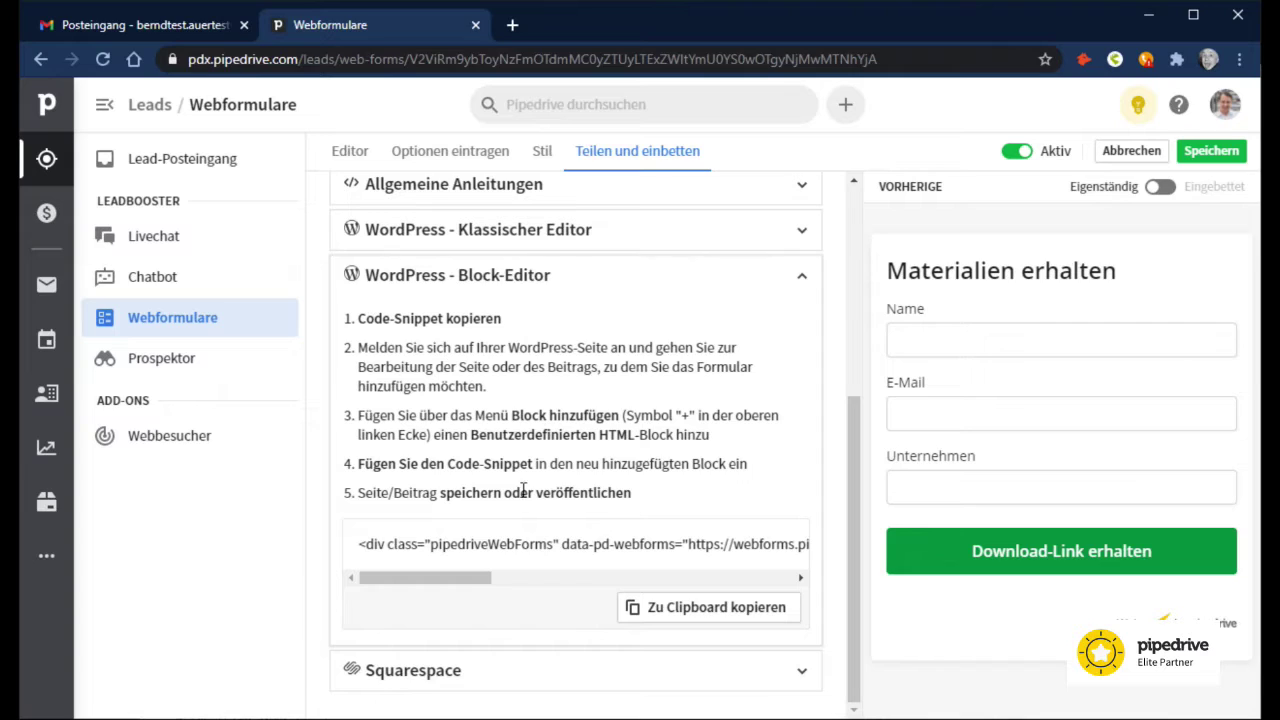
pyautogui.click(677, 608)
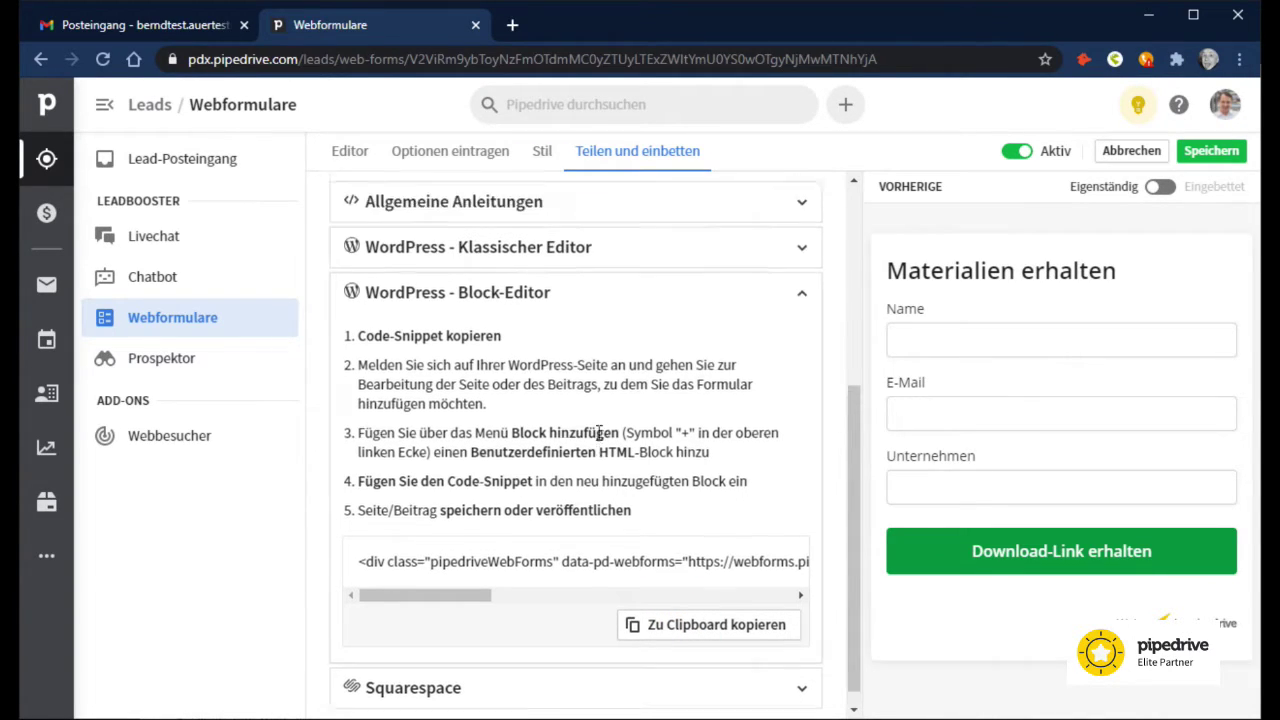
pyautogui.scroll(10, 694, 667)
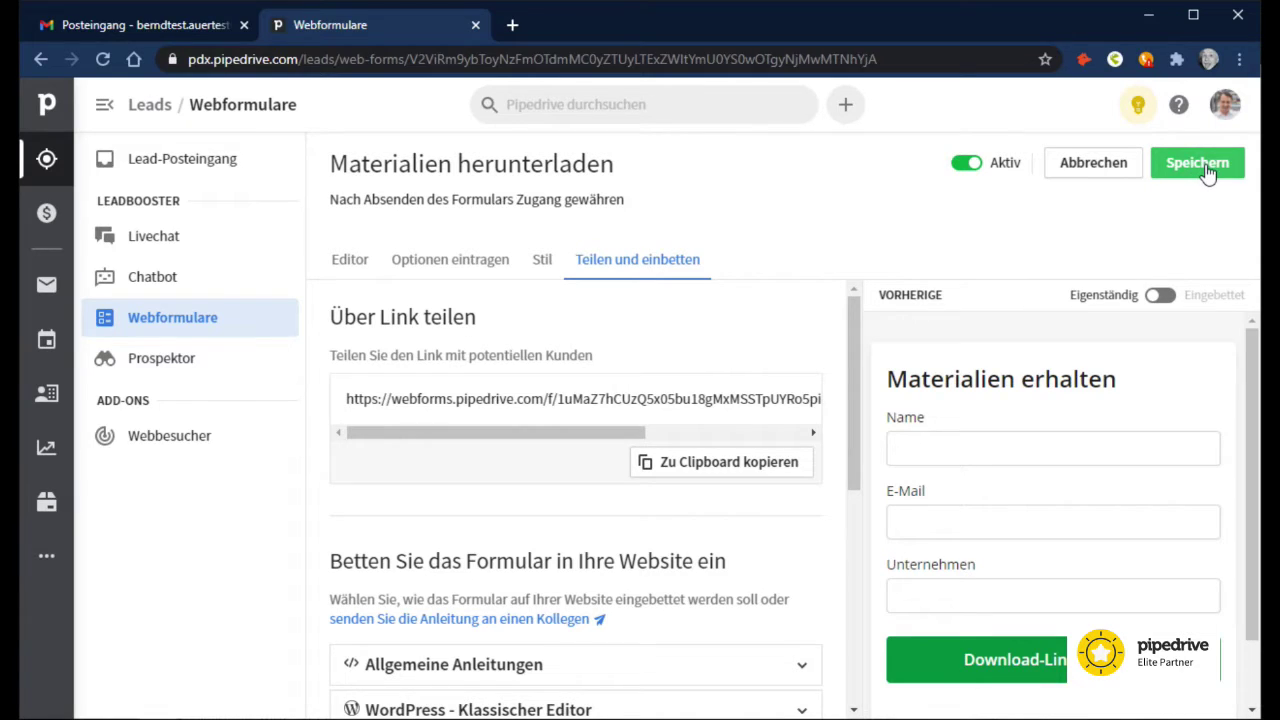
pyautogui.click(1104, 168)
pyautogui.click(957, 214)
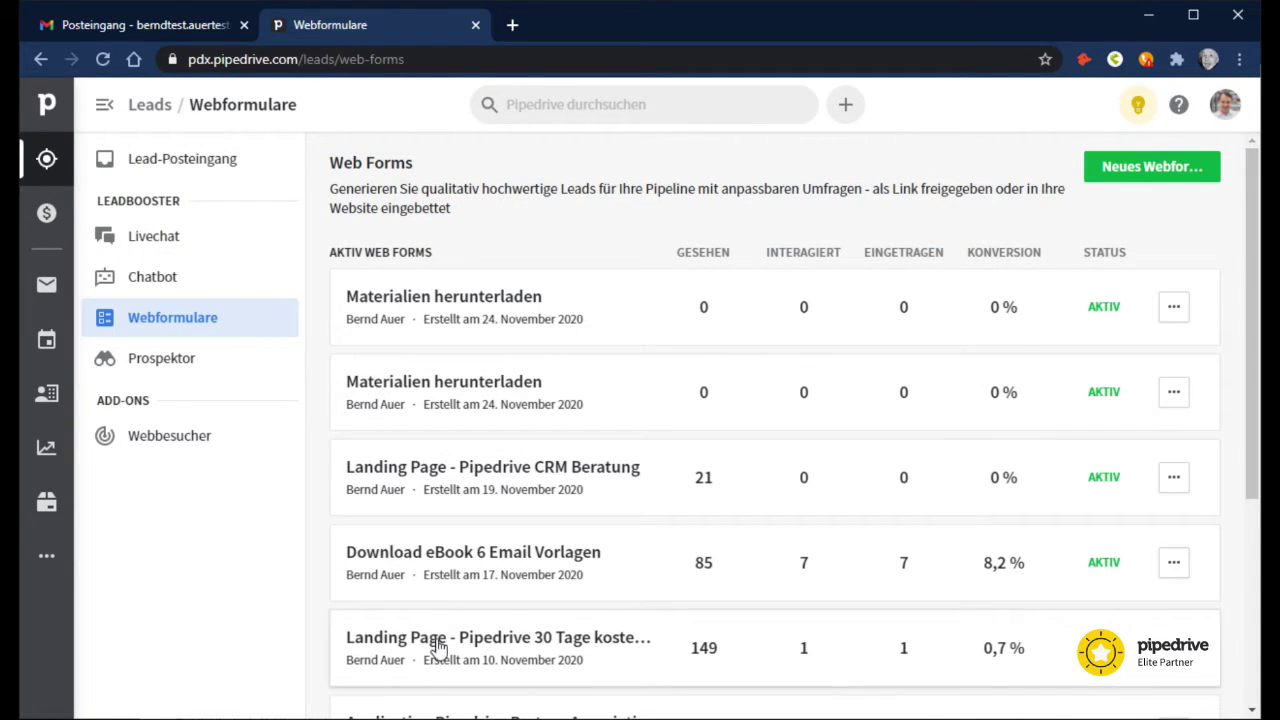
# Step: Open the Download eBook 6 Email Vorlagen form, then go to Workflow-Automatisierung
pyautogui.click(433, 553)
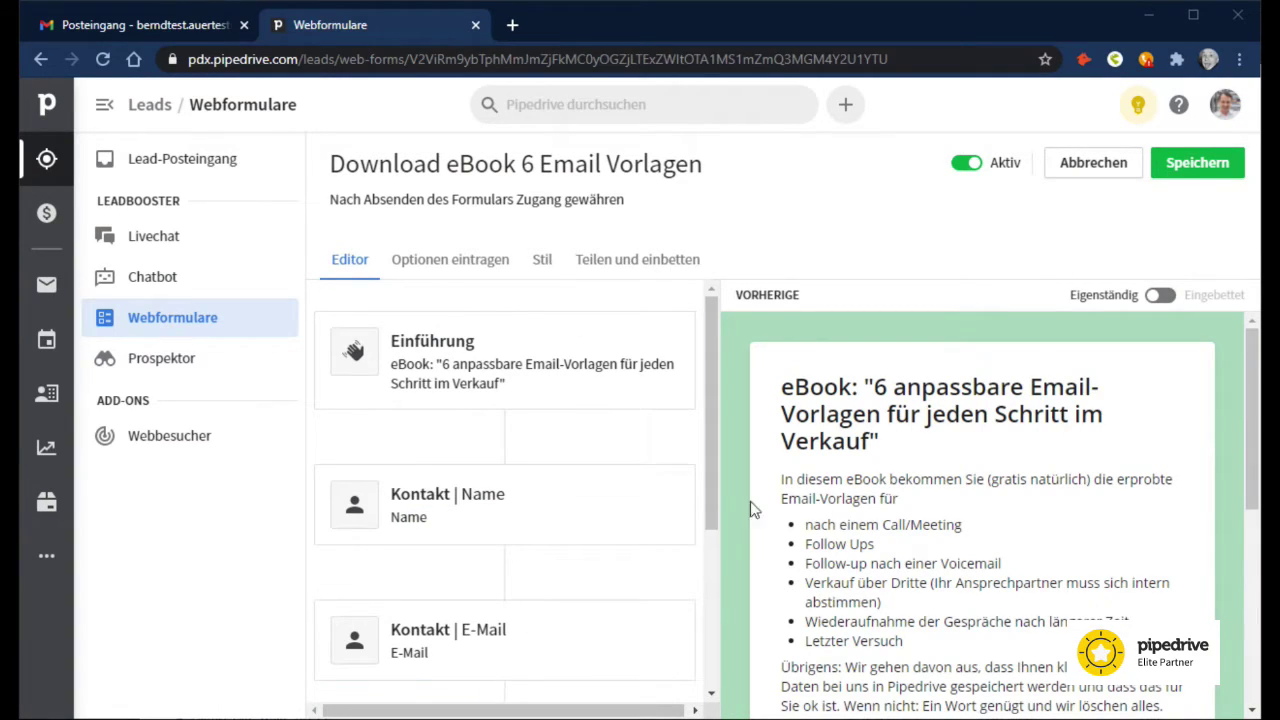
pyautogui.click(50, 558)
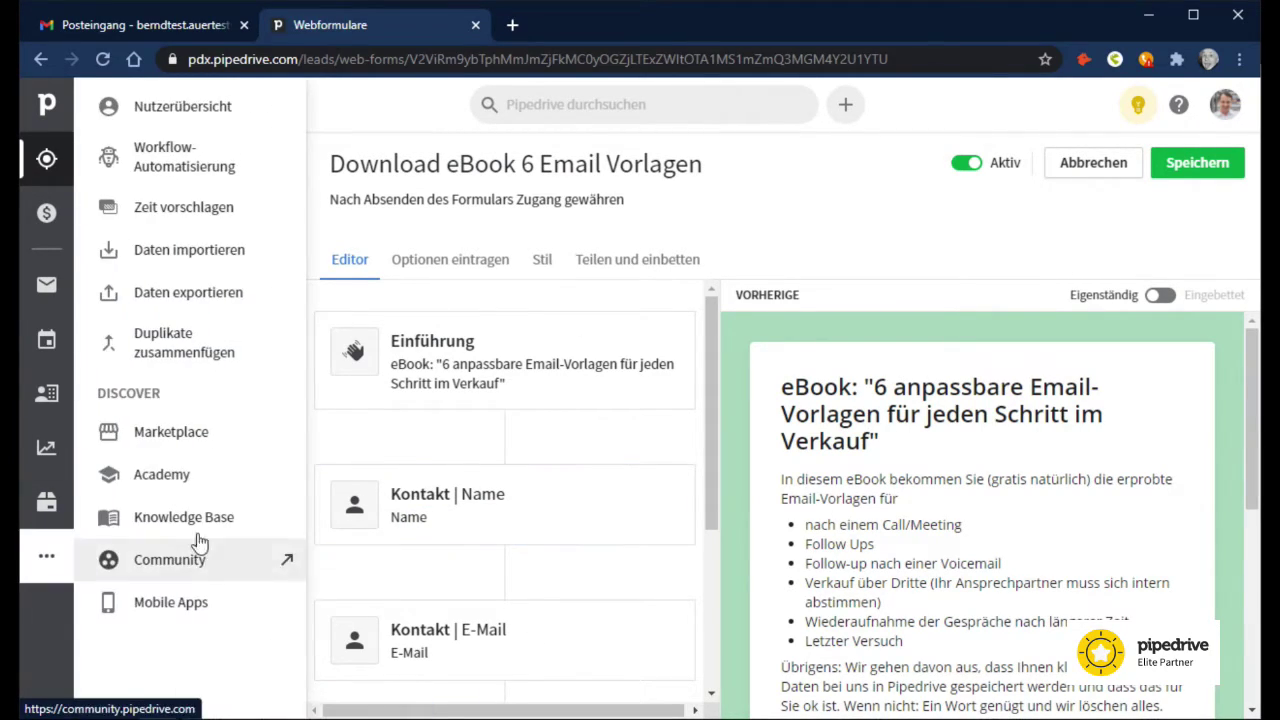
pyautogui.click(185, 170)
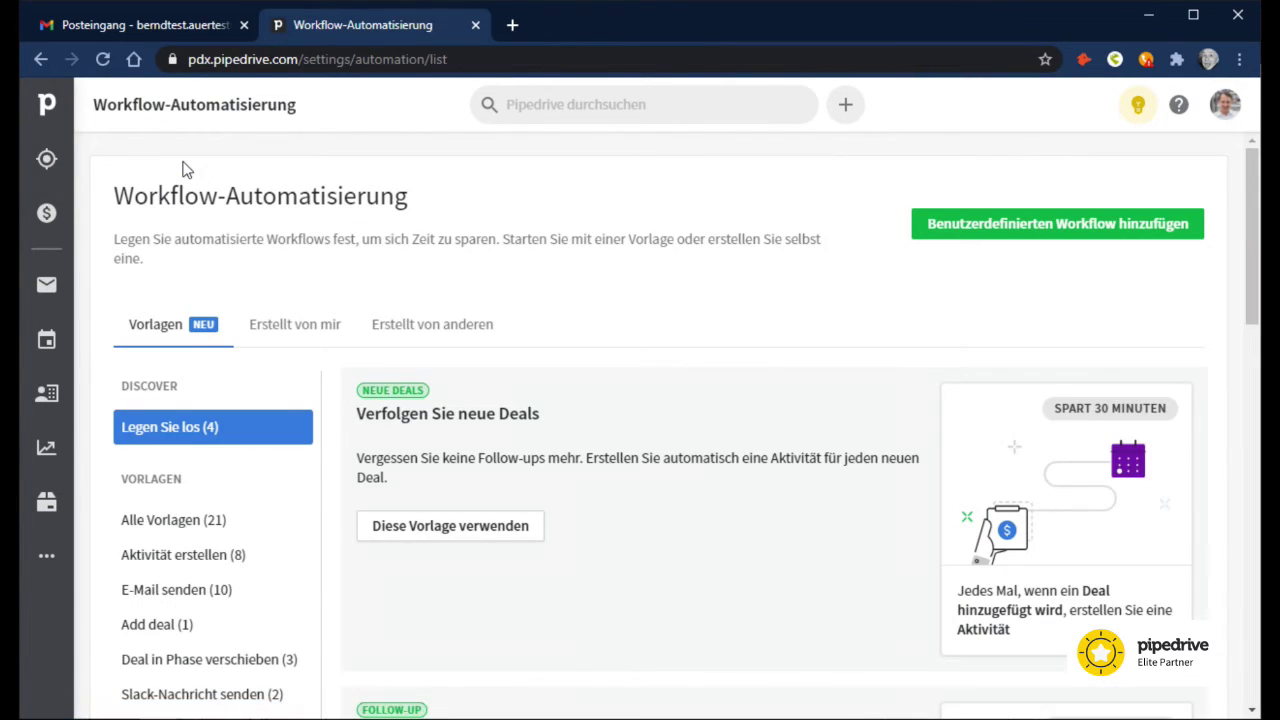
# Step: Edit the Email eBook '6 Email- Vorlagen' workflow from Erstellt von mir and open its deal-title condition
pyautogui.click(280, 332)
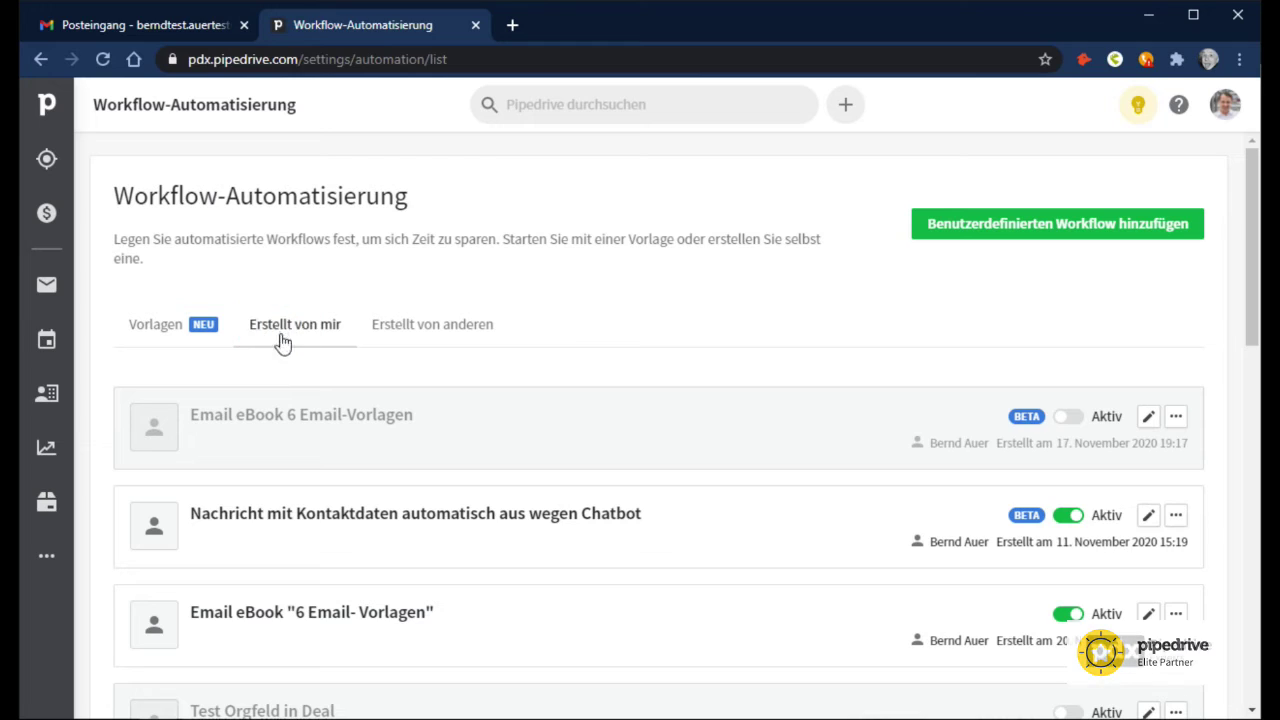
pyautogui.scroll(-1, 359, 385)
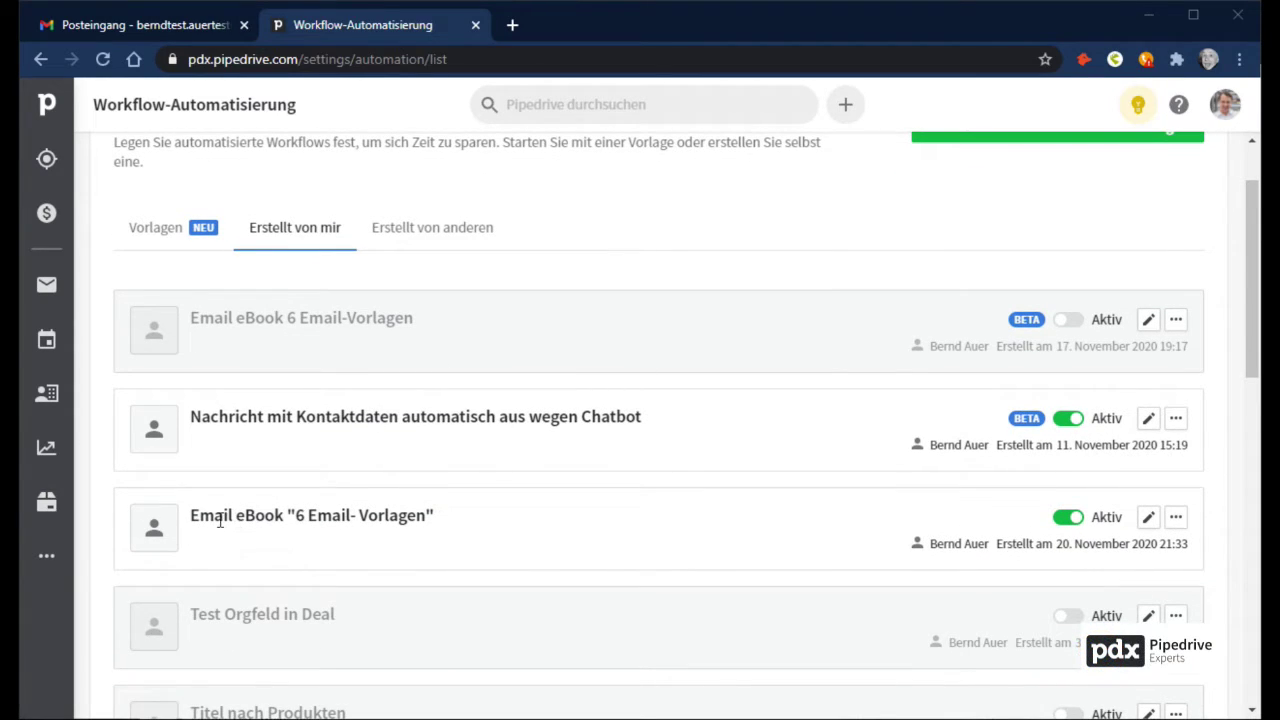
pyautogui.click(1148, 517)
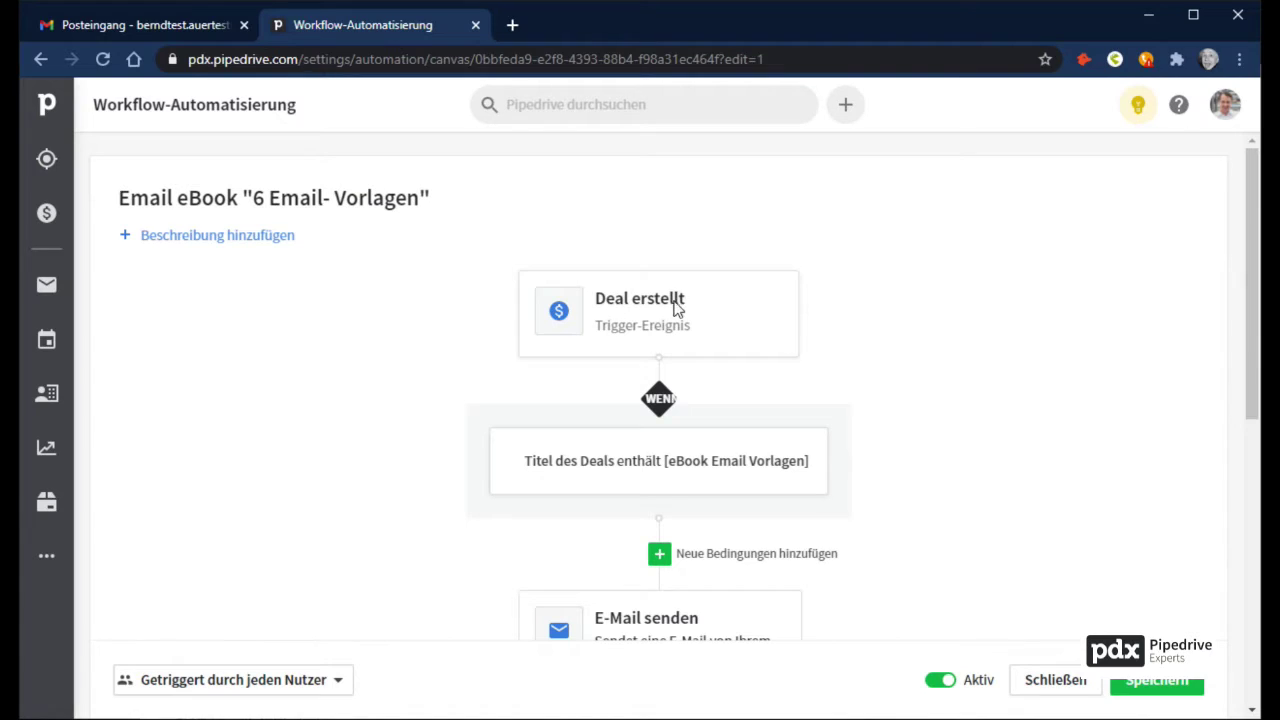
pyautogui.scroll(-1, 655, 310)
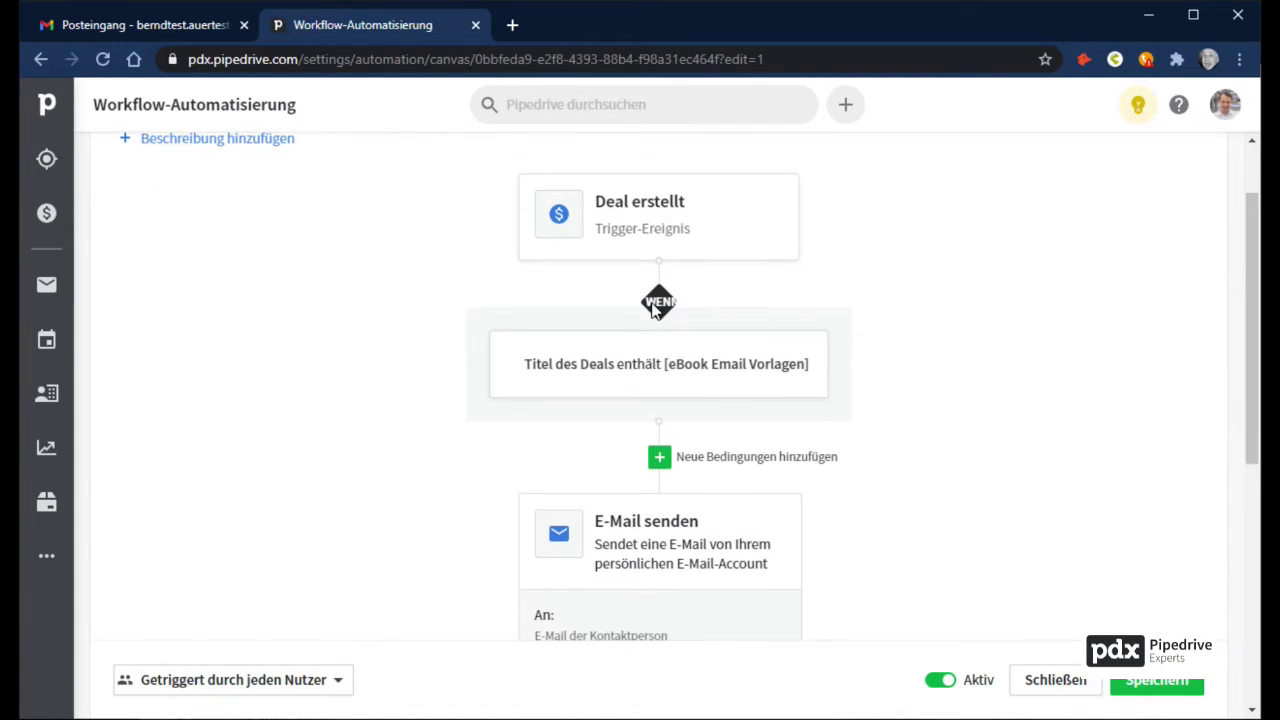
pyautogui.click(850, 352)
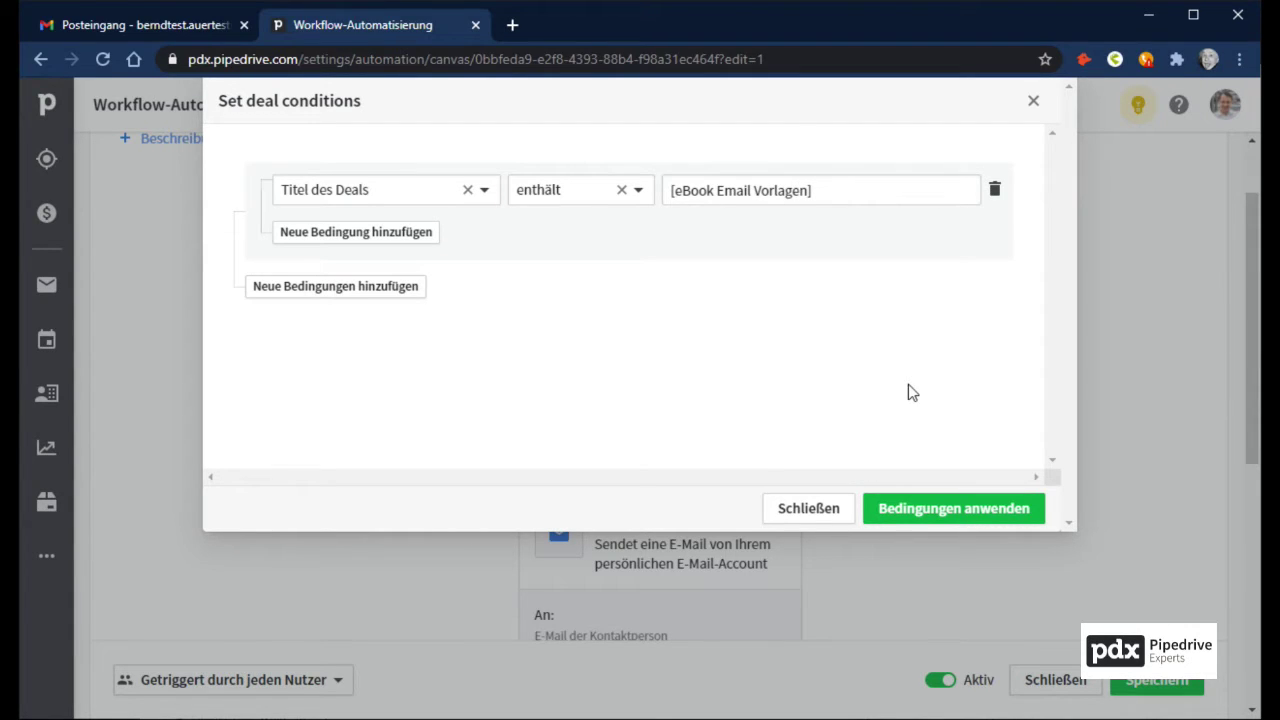
# Step: Apply the deal-title condition '[eBook Email Vorlagen]'
pyautogui.click(946, 508)
pyautogui.scroll(-4, 945, 495)
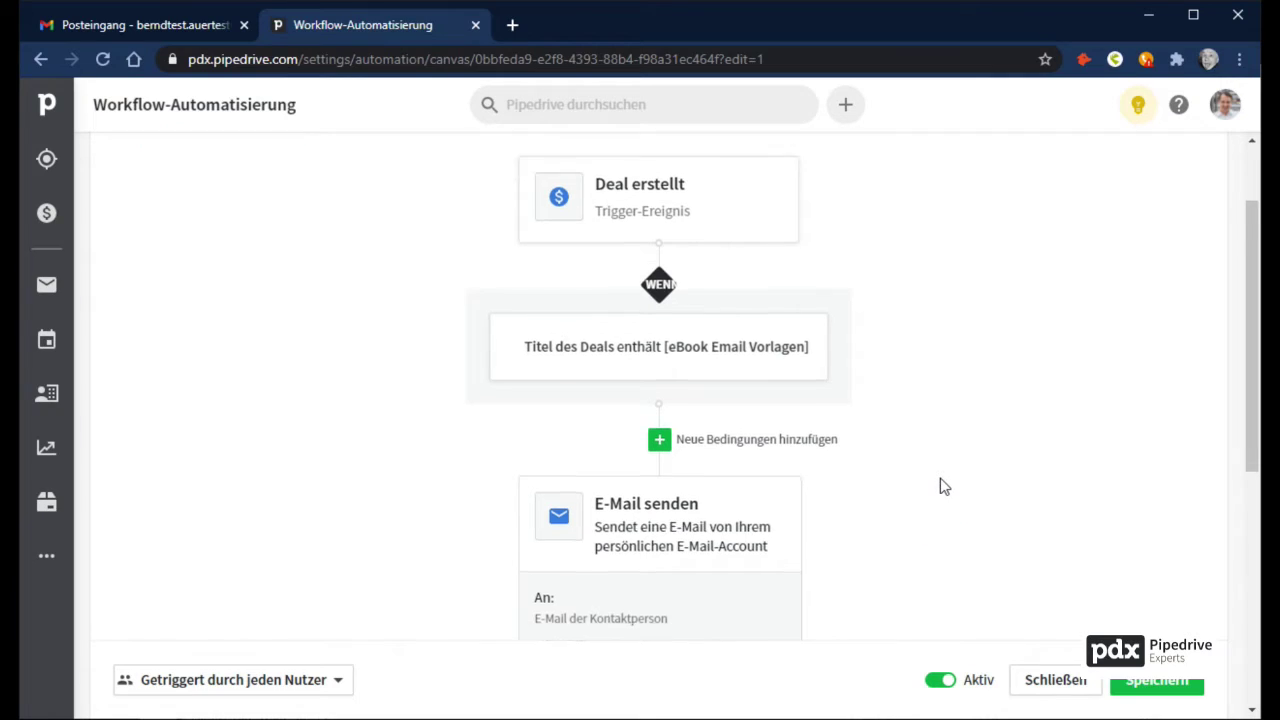
pyautogui.moveTo(700, 343)
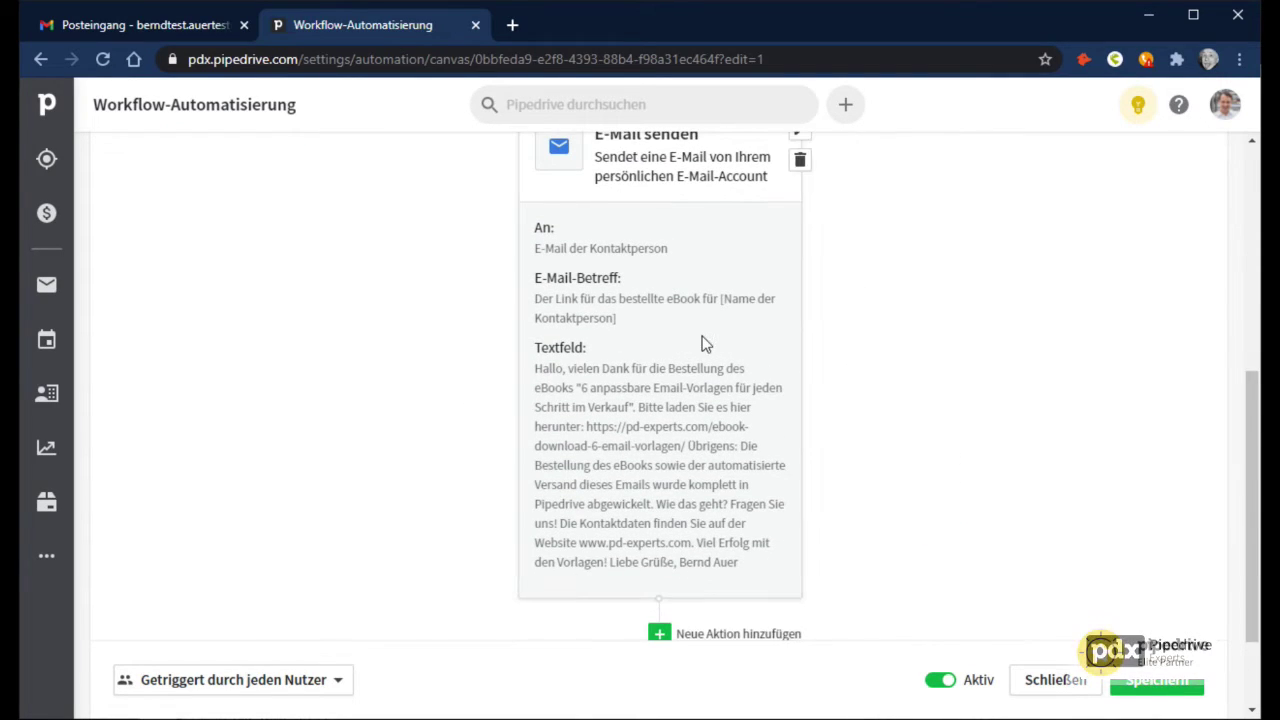
pyautogui.scroll(1, 697, 340)
# Step: Review the send-email action's subject and download link, then apply it
pyautogui.click(799, 229)
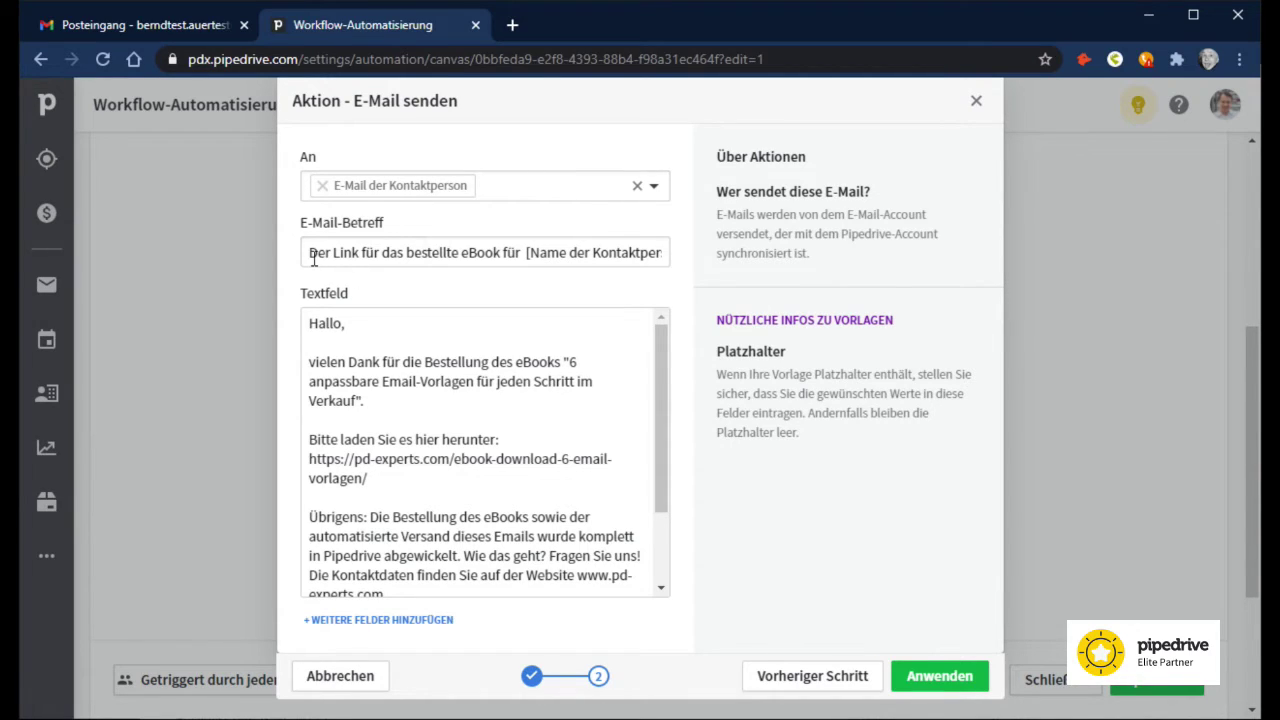
pyautogui.moveTo(505, 256); pyautogui.dragTo(515, 256)
pyautogui.scroll(-2, 378, 401)
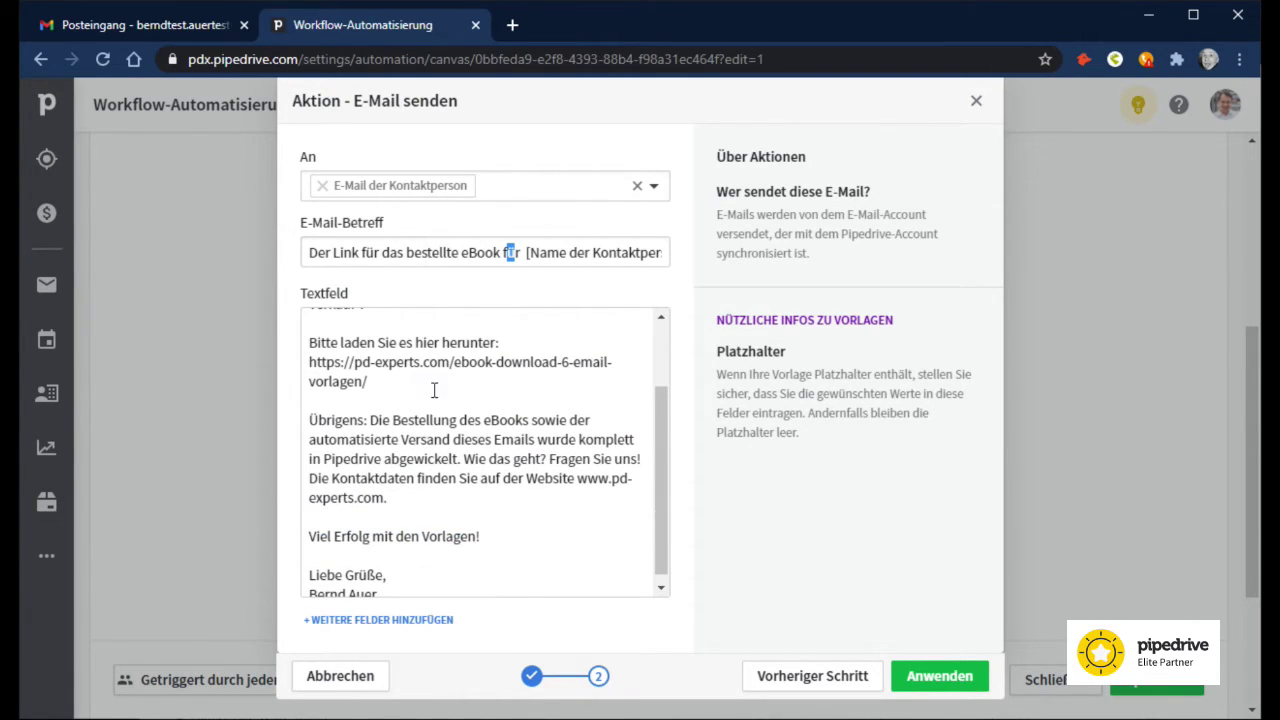
pyautogui.moveTo(371, 382); pyautogui.dragTo(303, 365)
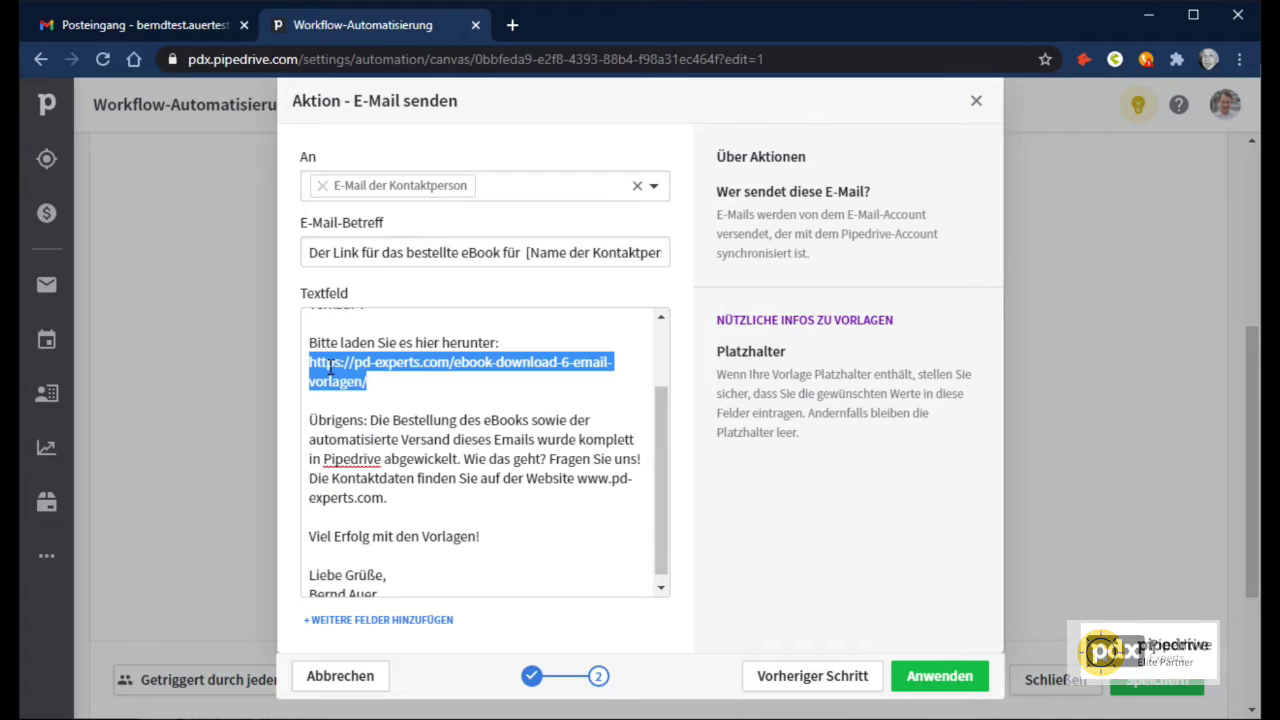
pyautogui.scroll(-1, 371, 400)
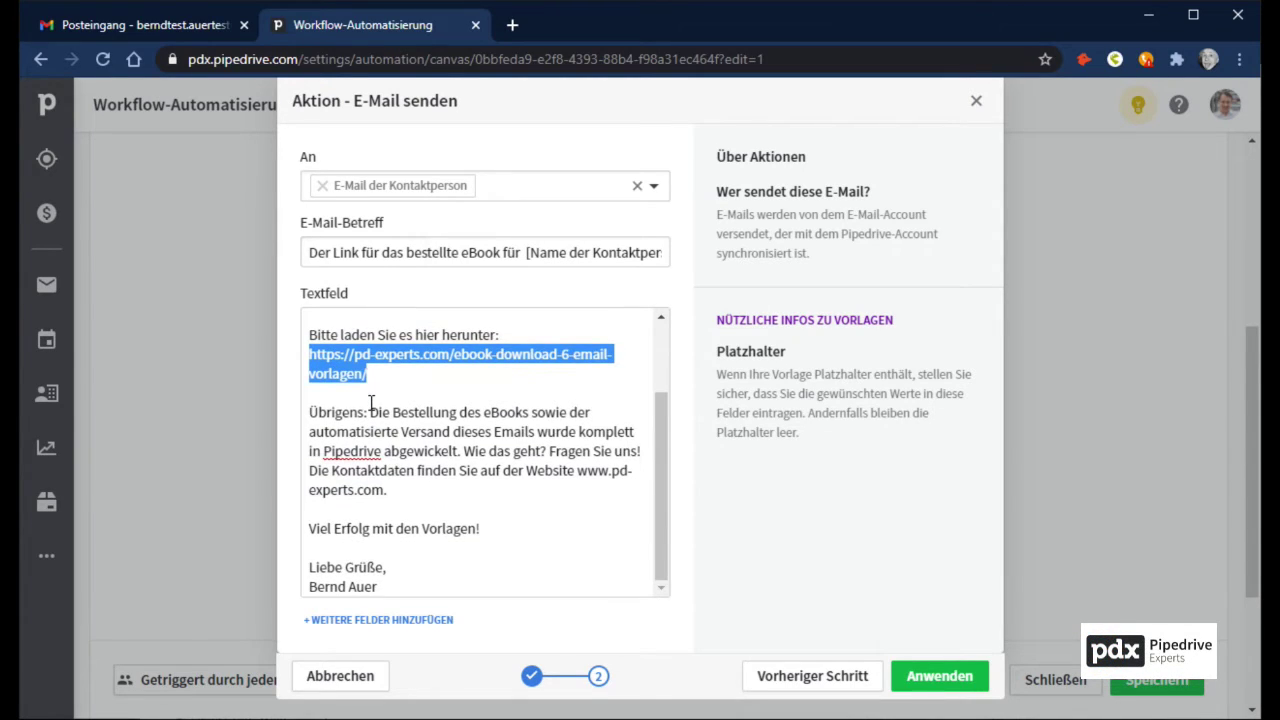
pyautogui.scroll(3, 371, 404)
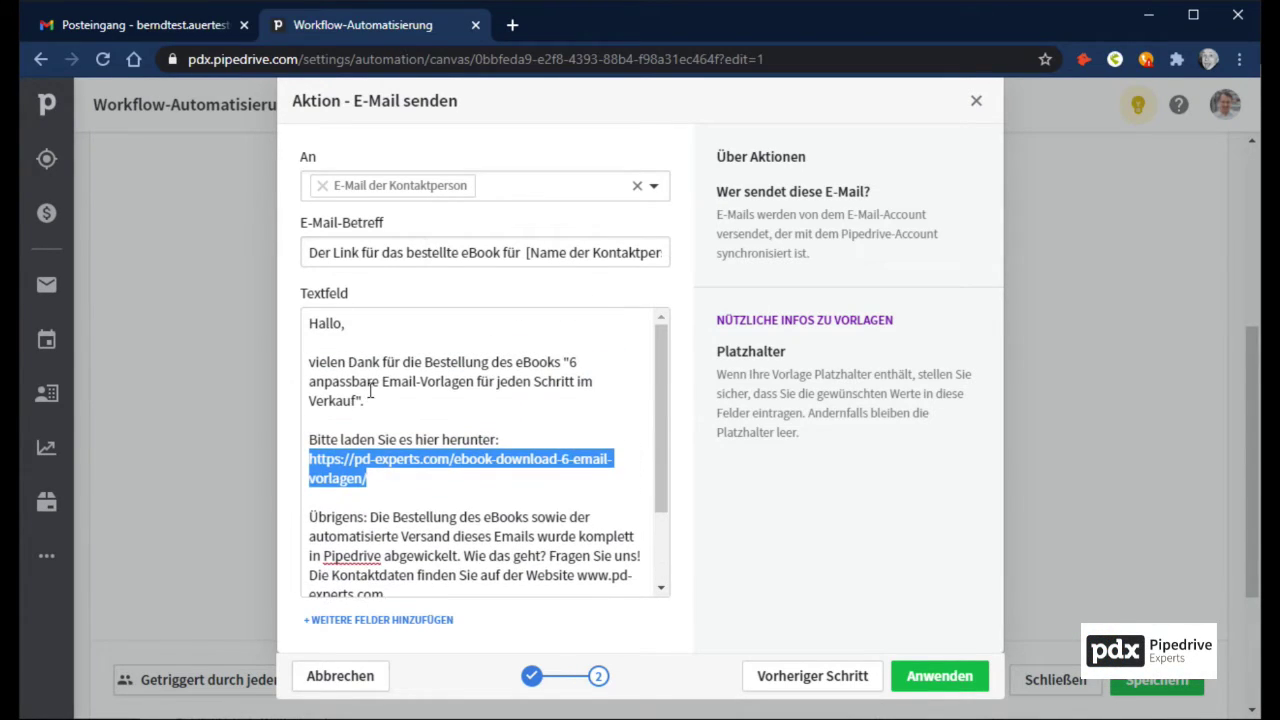
pyautogui.click(938, 677)
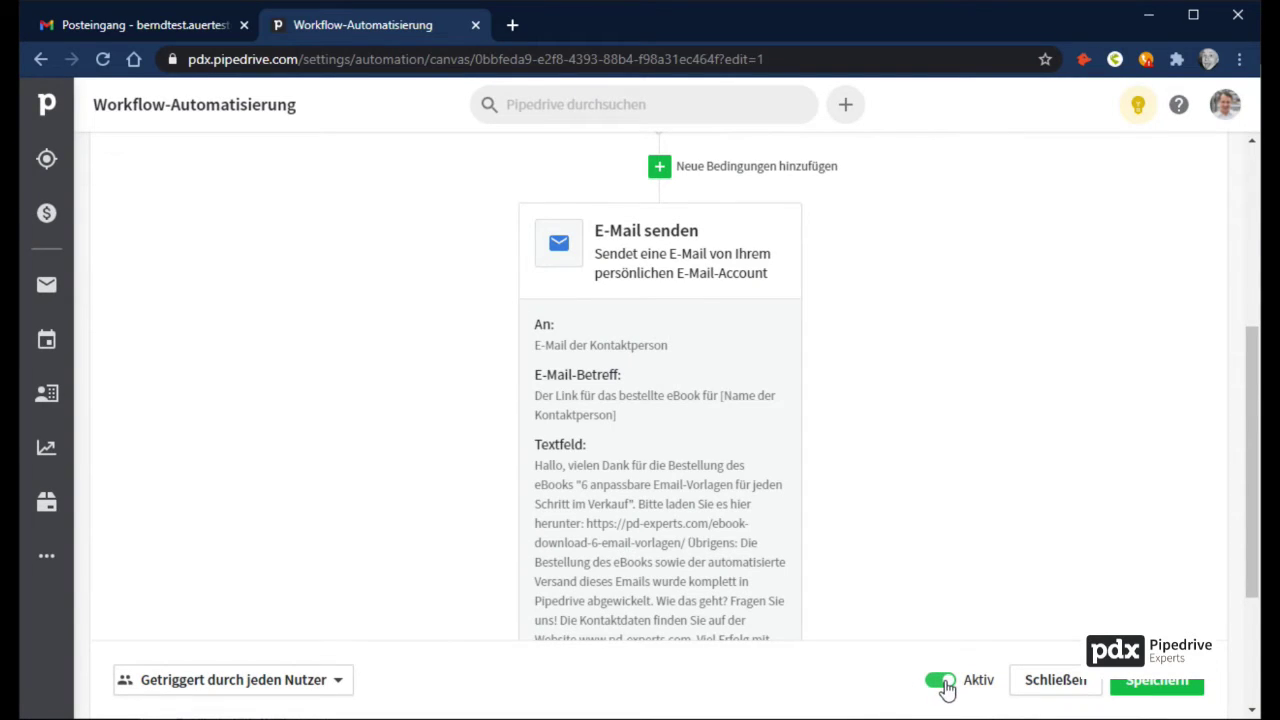
# Step: Close the workflow editor and open a new browser tab
pyautogui.click(1057, 679)
pyautogui.scroll(4, 1071, 700)
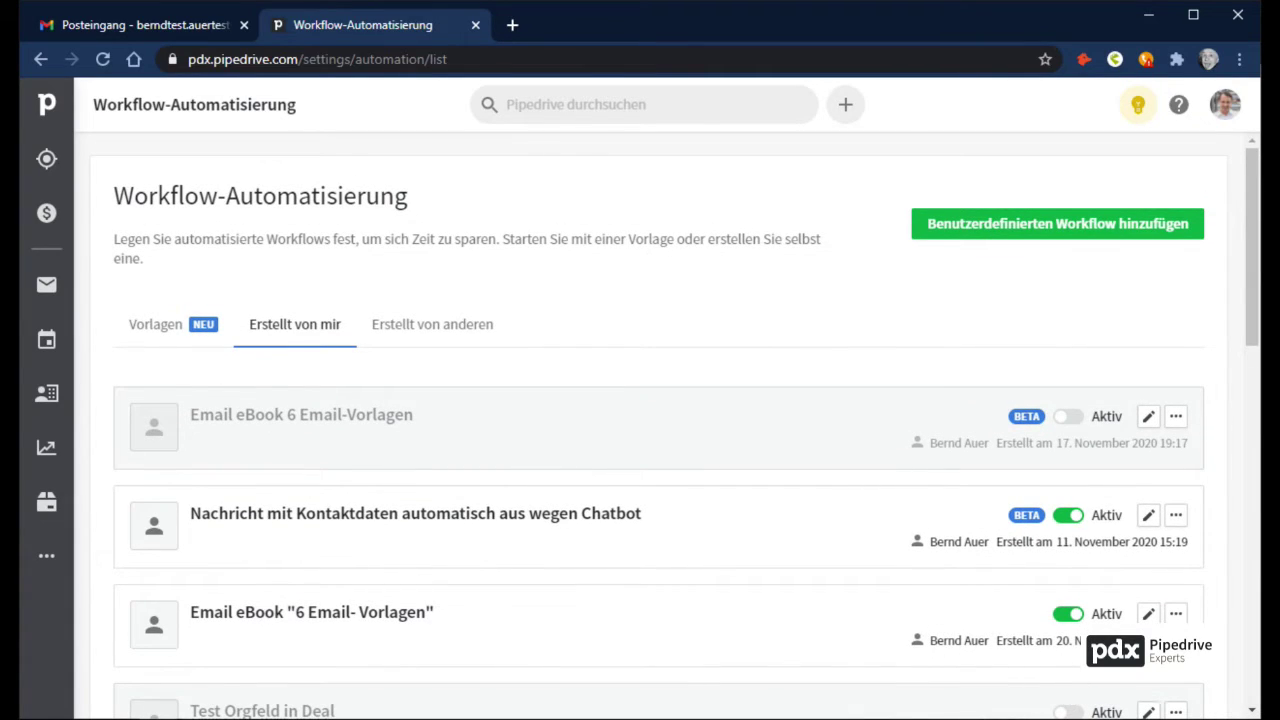
pyautogui.click(512, 25)
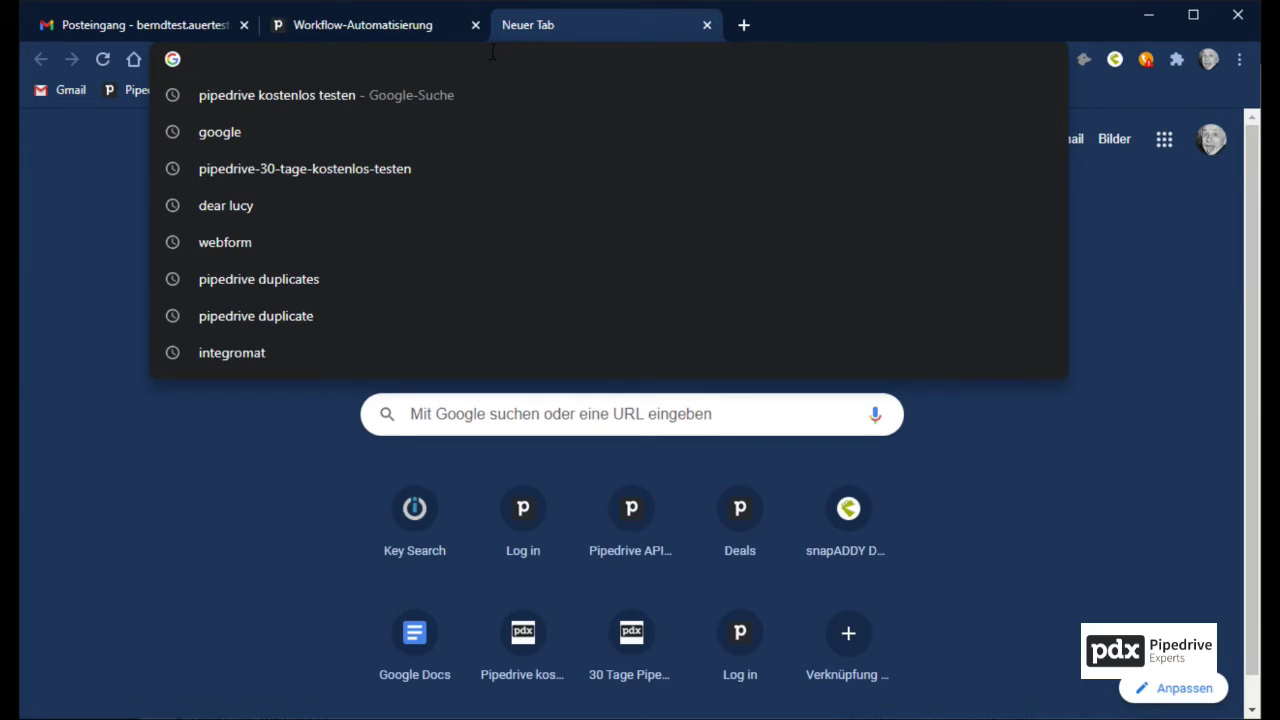
# Step: Load the PD Experts trial page and scroll down to its embedded eBook download form
pyautogui.write('https://pd-experts.com/pipedrive-30-tage-kostenlos-testen/')
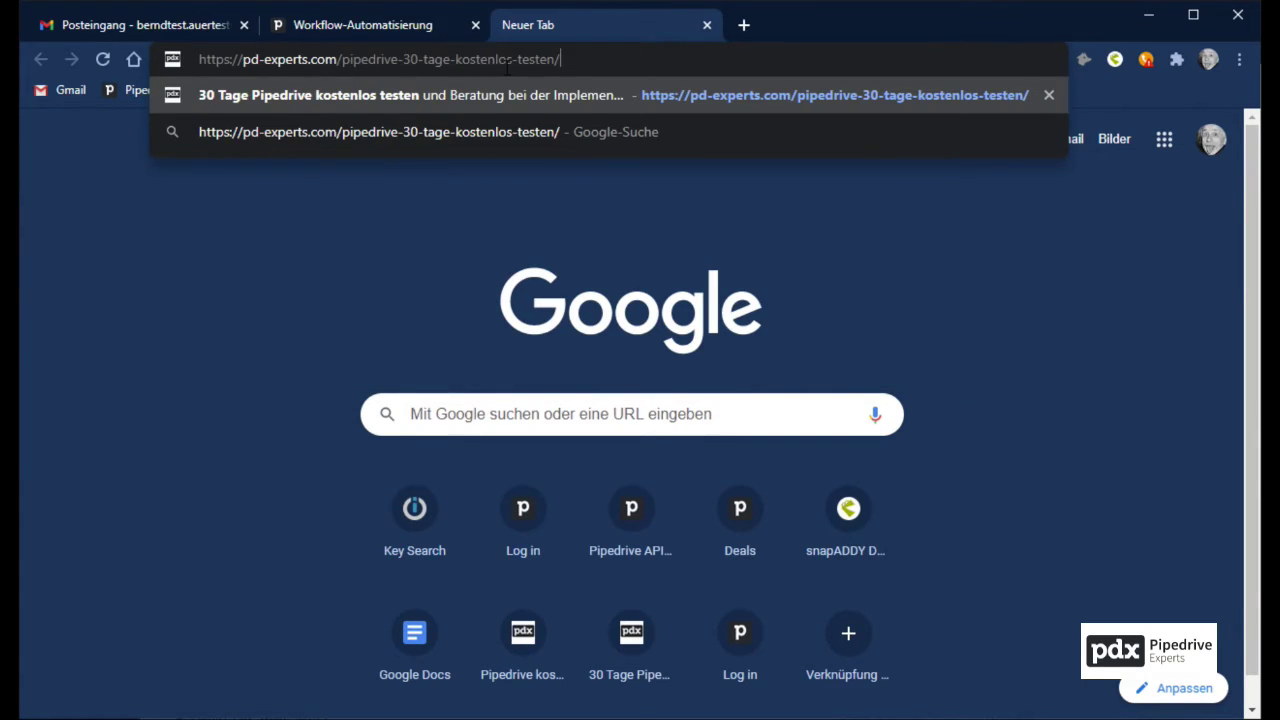
pyautogui.press('Return')
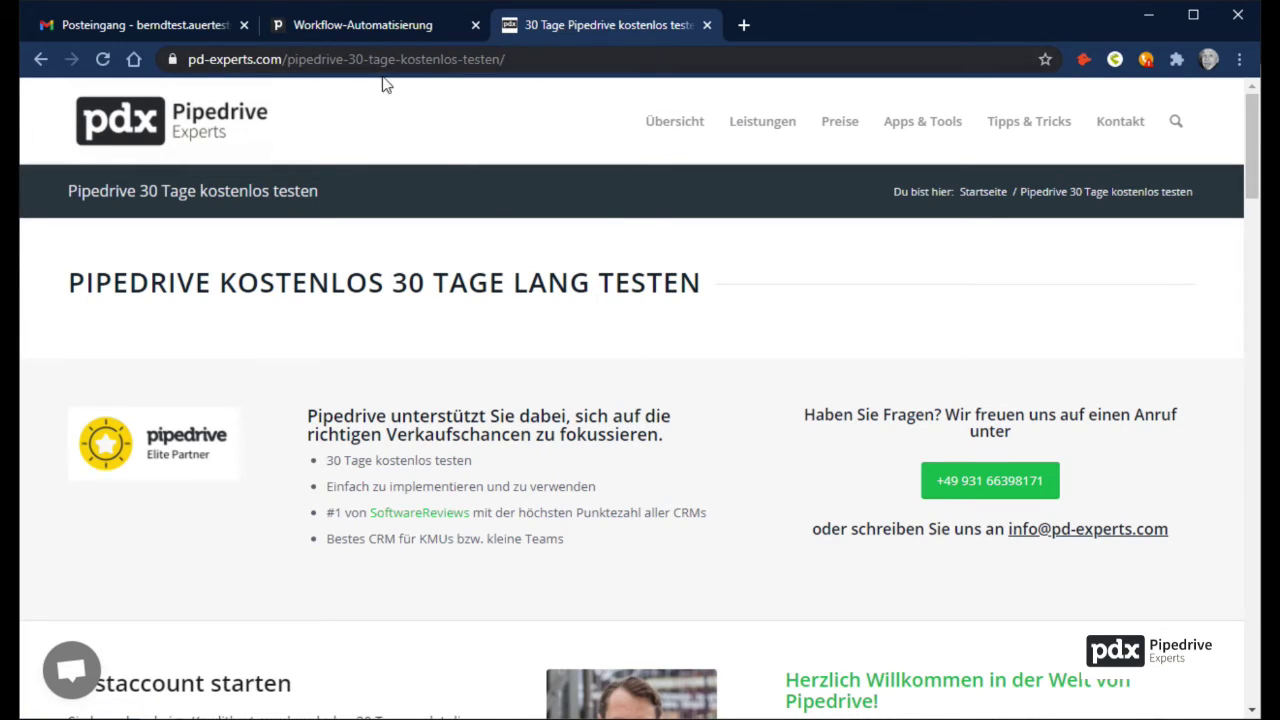
pyautogui.scroll(-2, 486, 390)
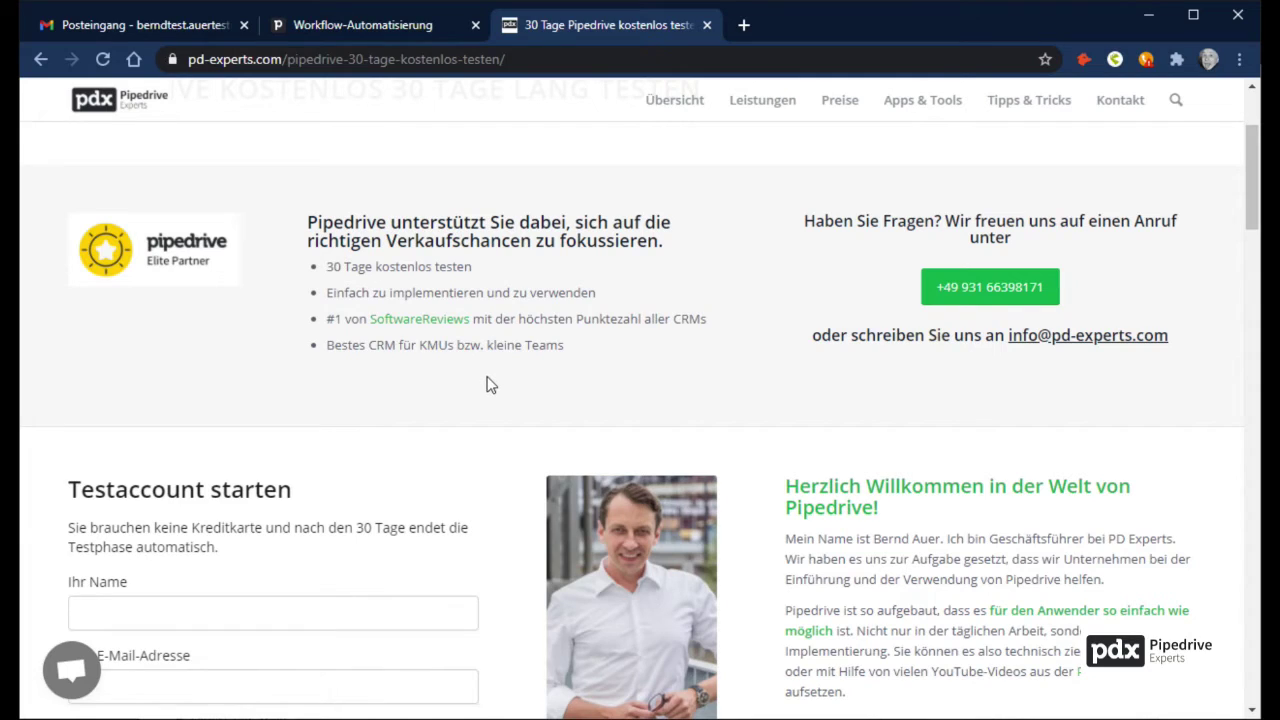
pyautogui.scroll(-3, 490, 385)
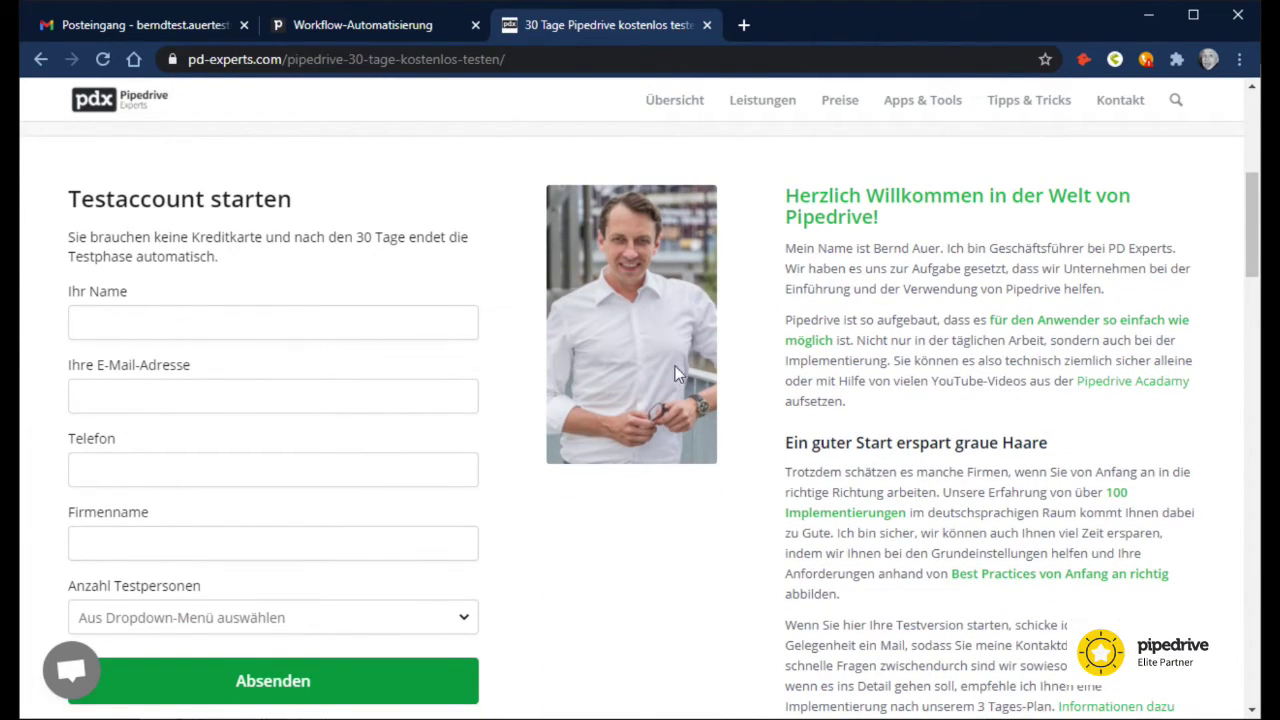
pyautogui.scroll(-9, 679, 487)
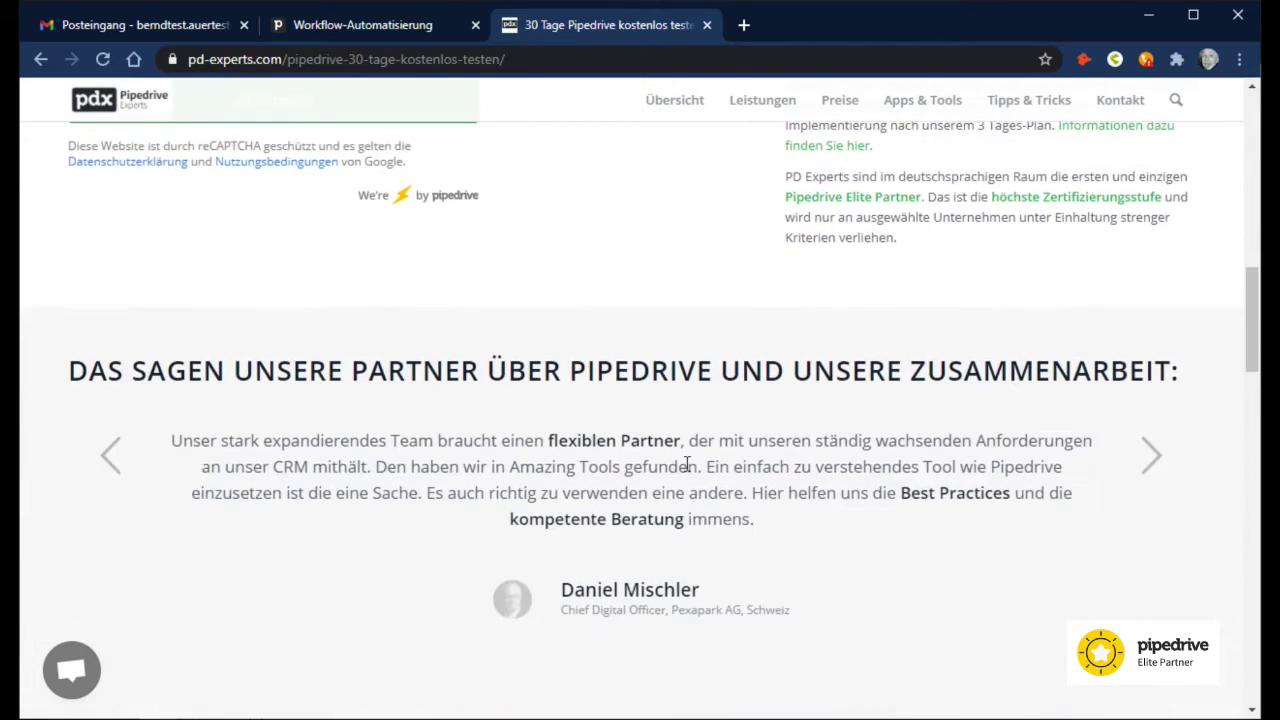
pyautogui.scroll(-4, 687, 468)
pyautogui.scroll(1, 688, 453)
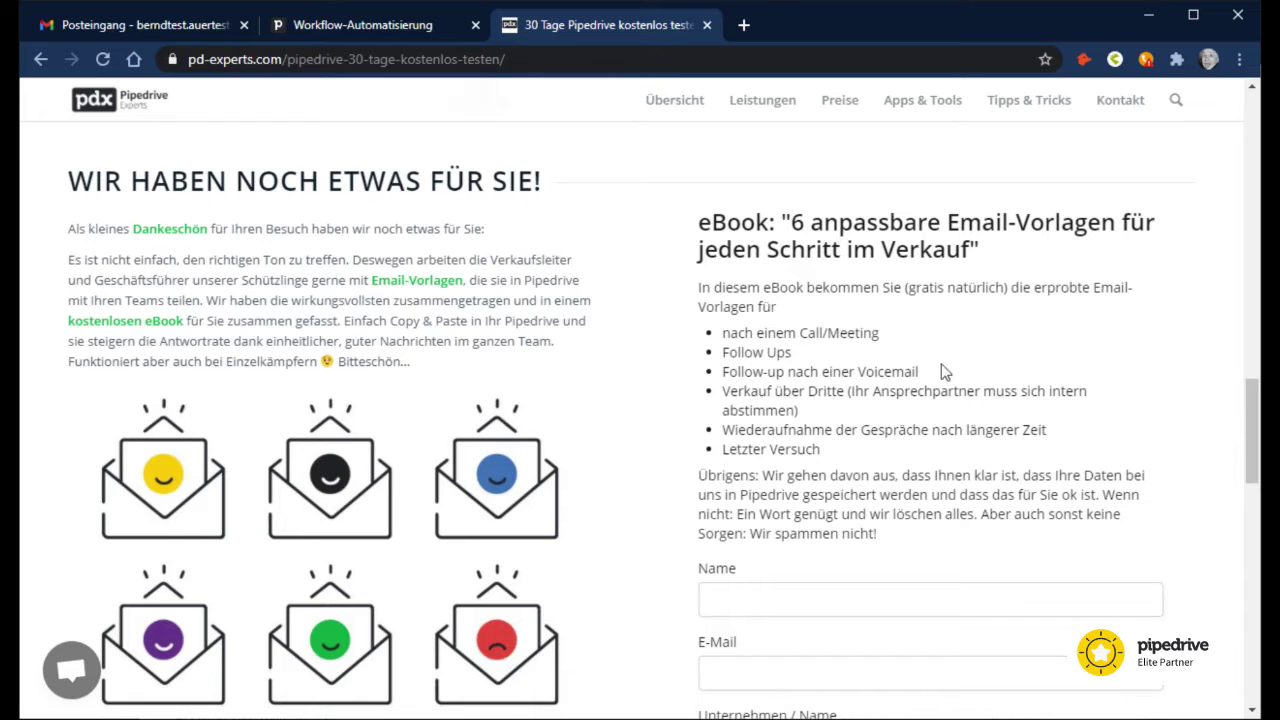
pyautogui.scroll(-2, 896, 330)
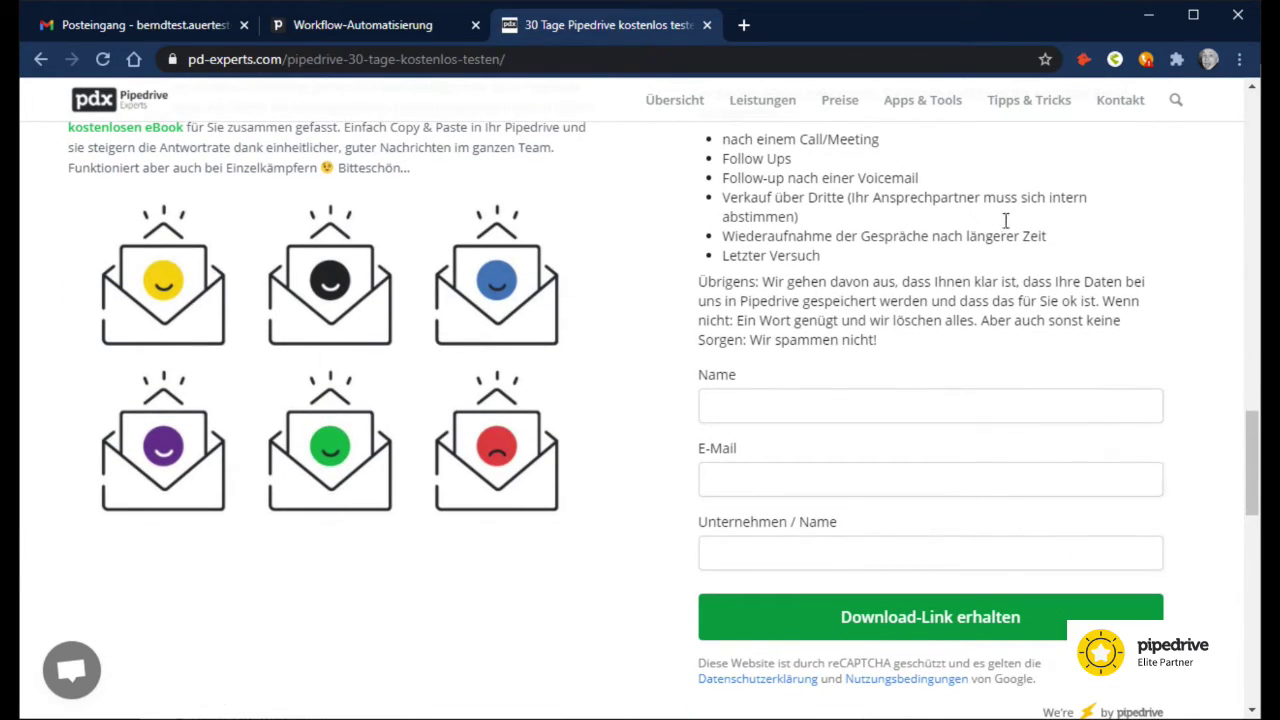
pyautogui.click(766, 405)
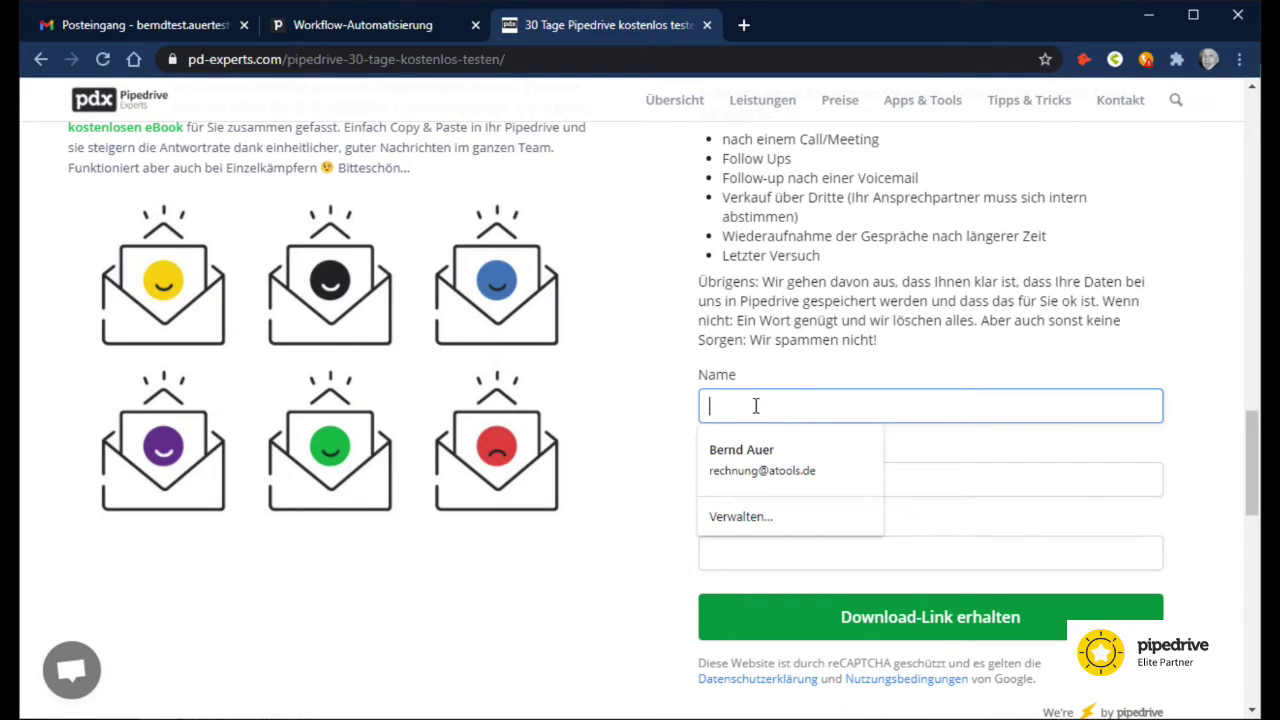
# Step: Fill in the requester's name, e-mail address and company PD Experts in the eBook form
pyautogui.click(884, 488)
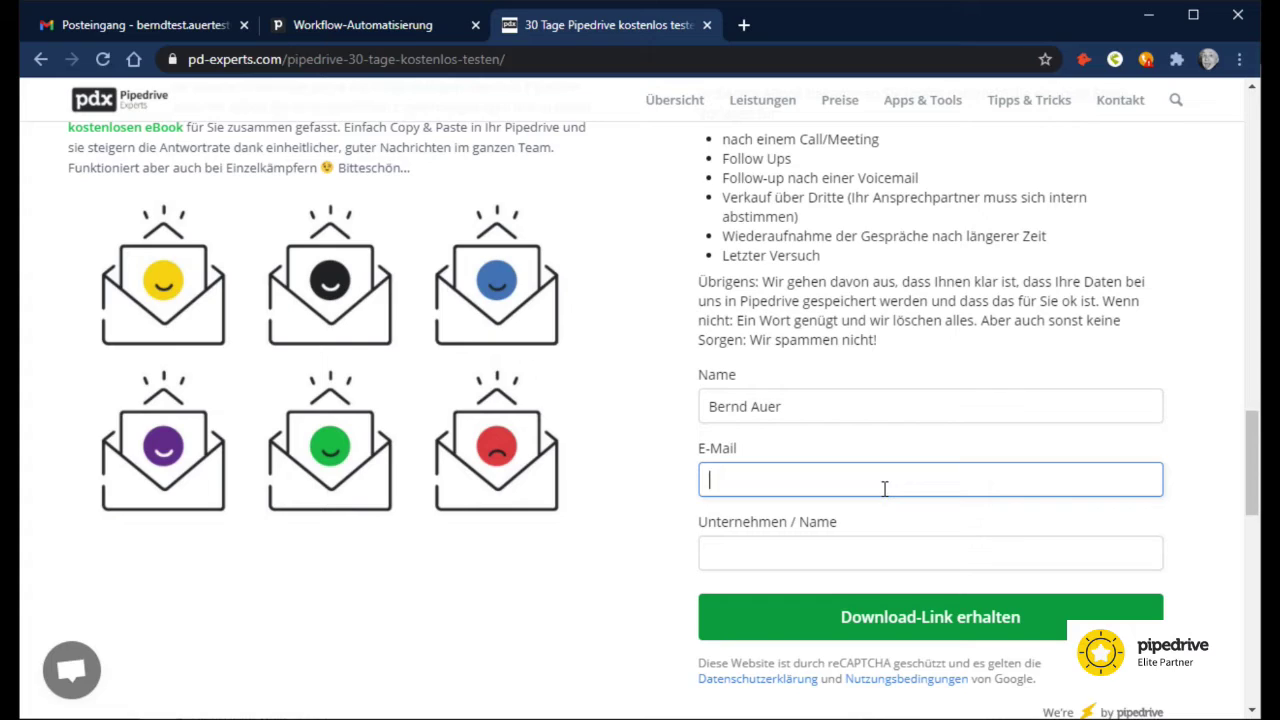
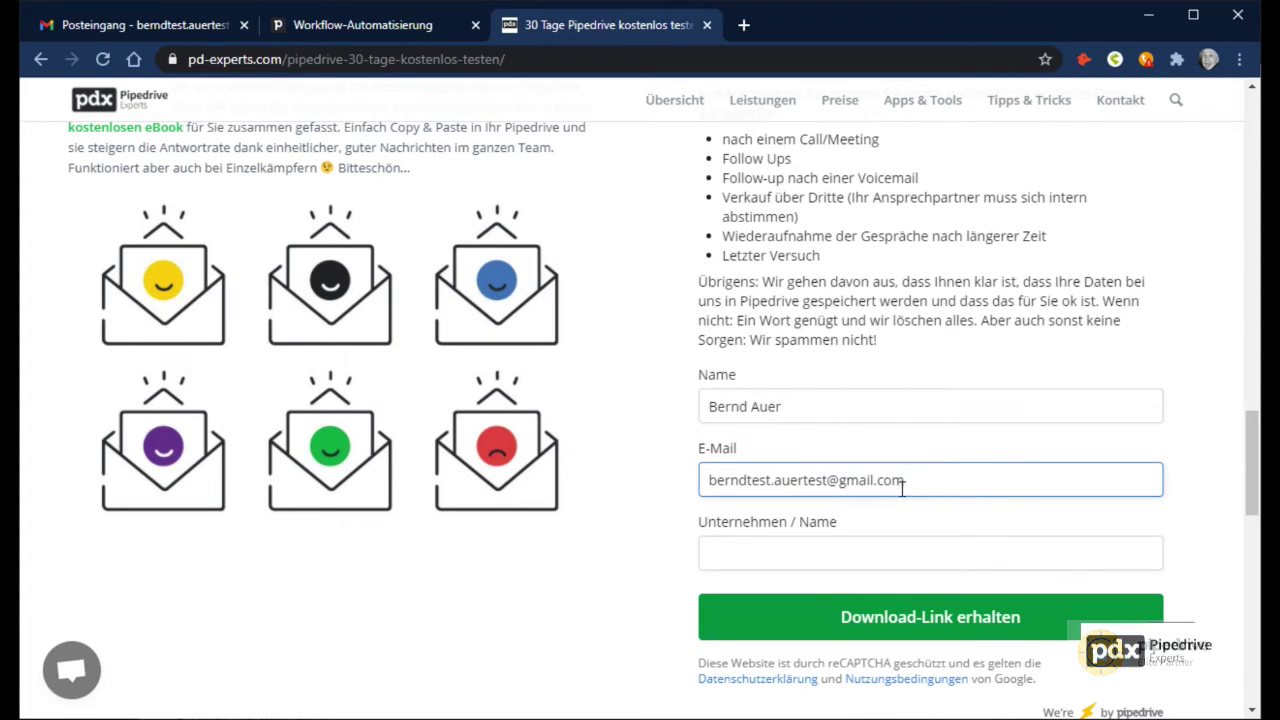
pyautogui.click(803, 554)
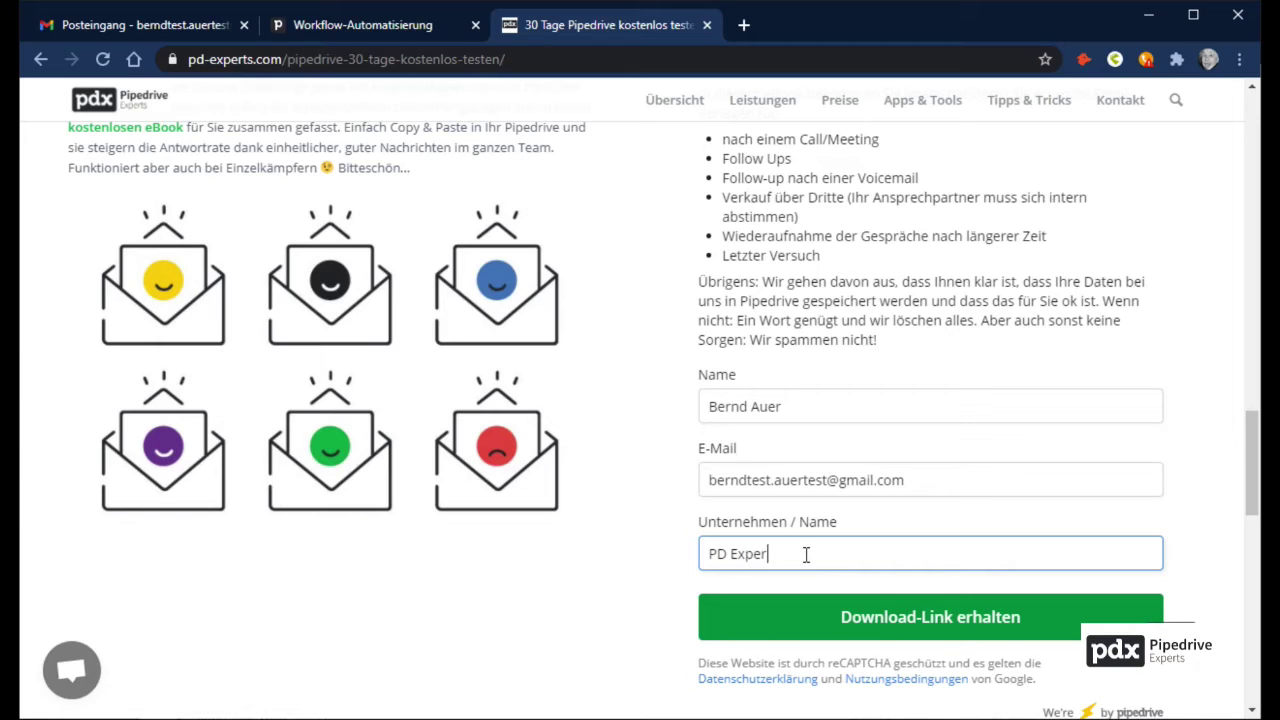
pyautogui.write('PD Experts')
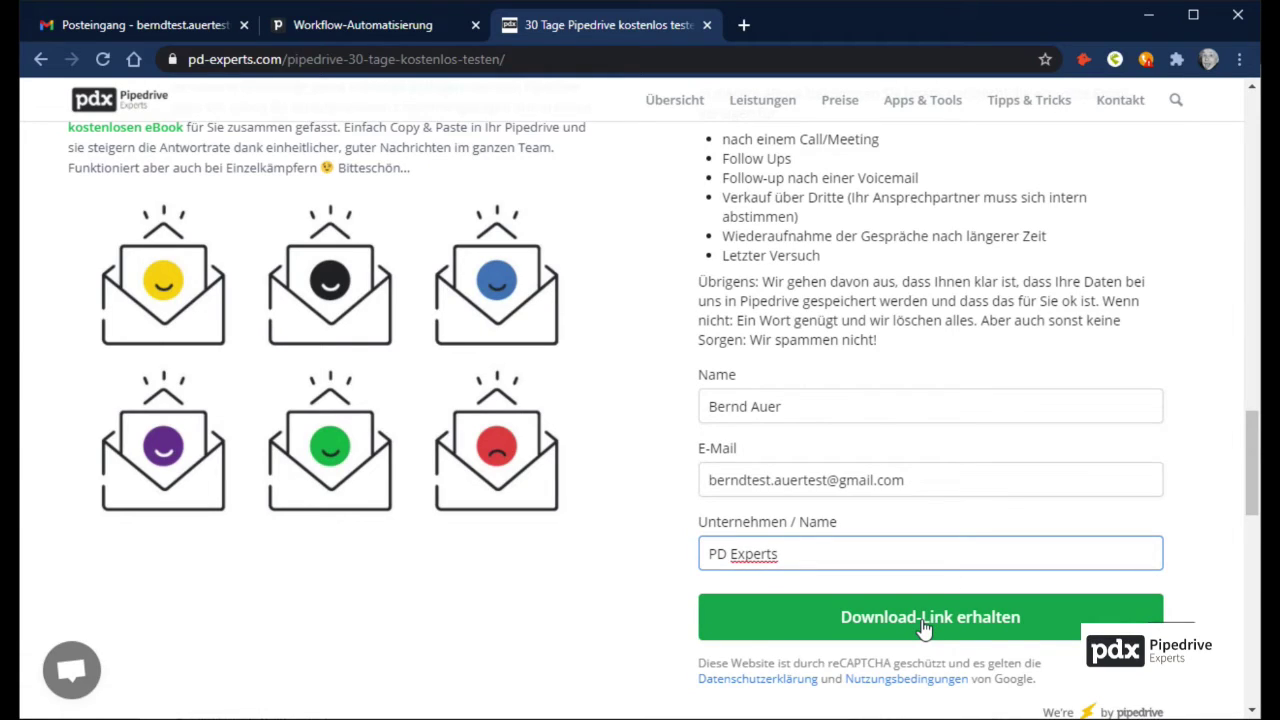
# Step: Submit the form via Download-Link erhalten and confirm the 'Ein Mail ist unterwegs' message
pyautogui.click(924, 625)
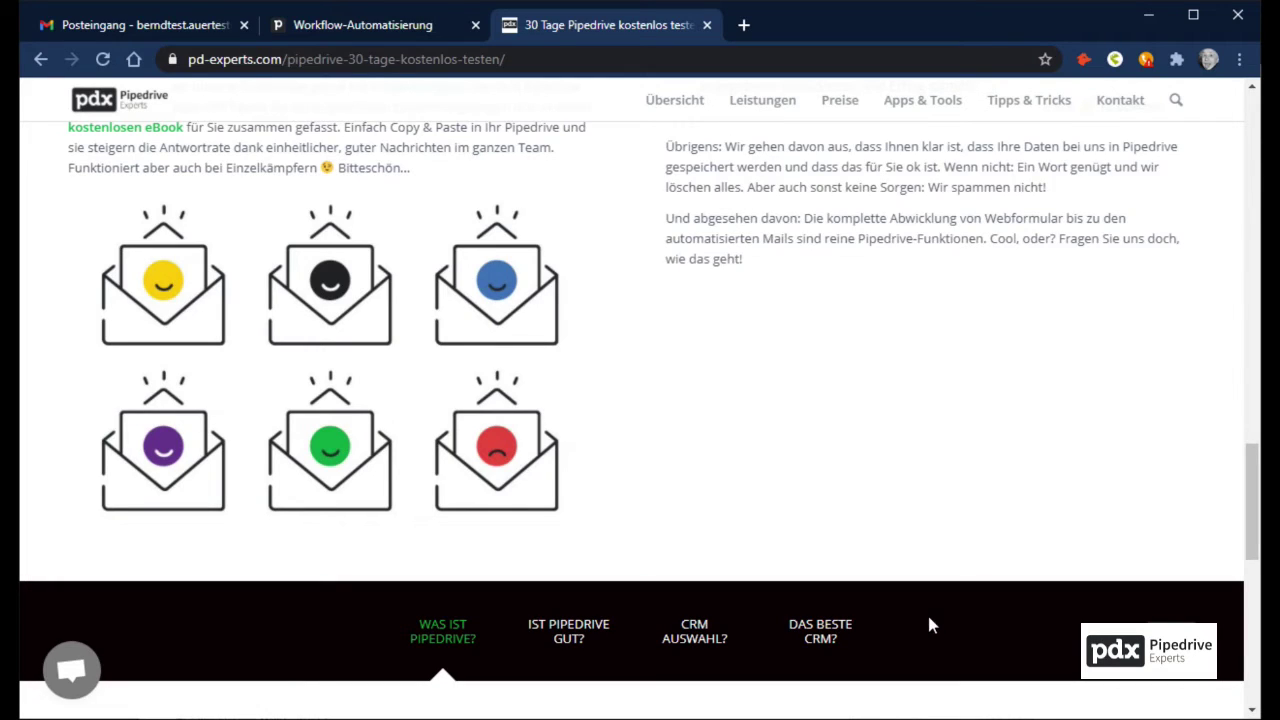
pyautogui.scroll(3, 928, 624)
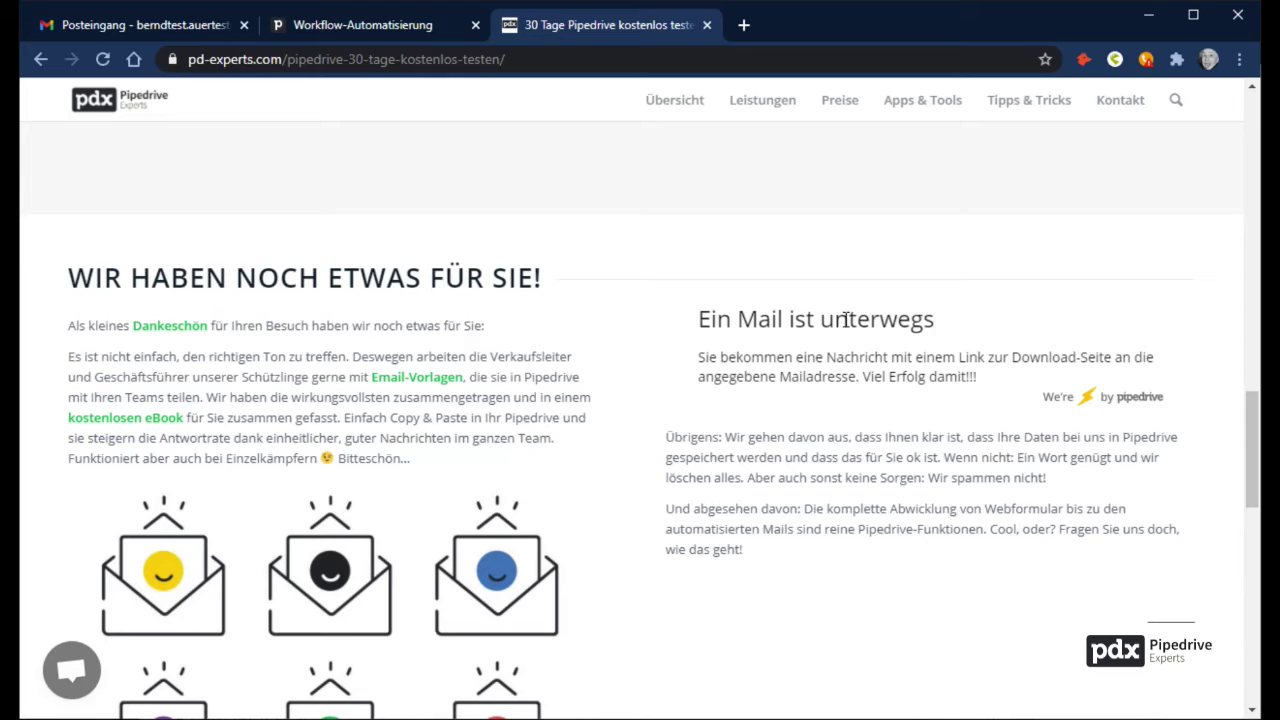
pyautogui.click(113, 30)
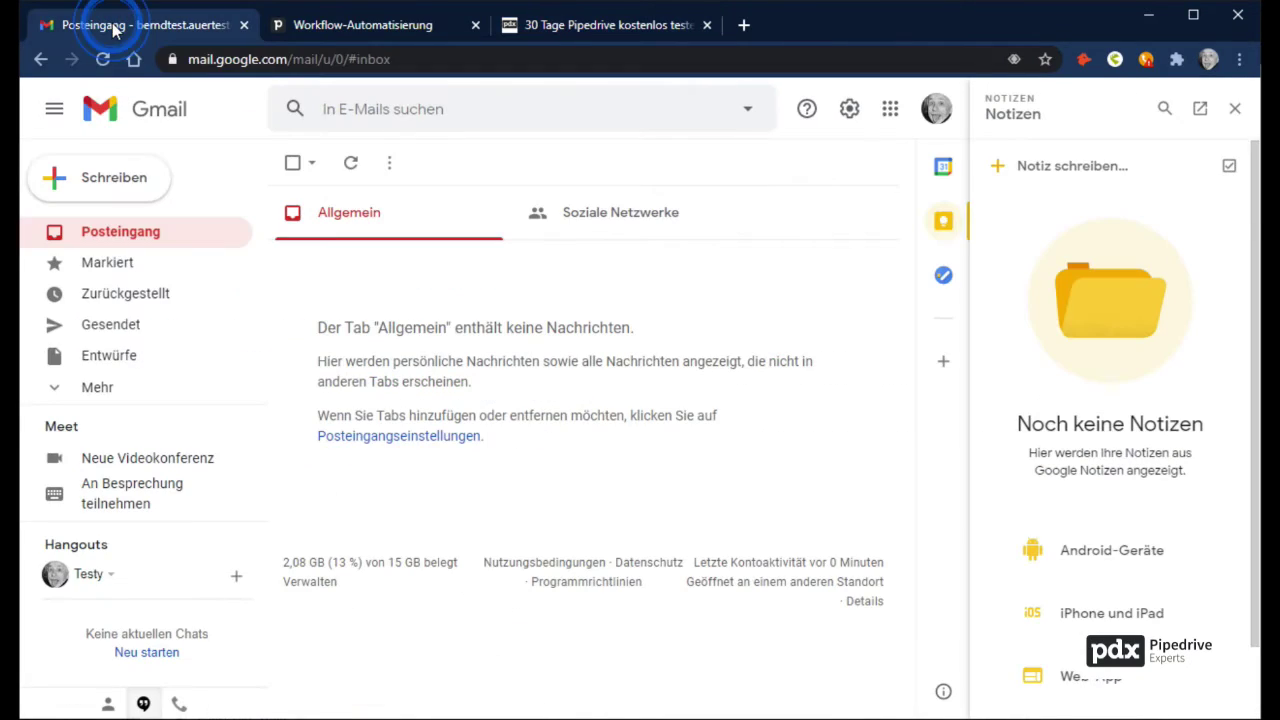
# Step: Refresh Posteingang, open the new eBook email and follow its pd-experts download link
pyautogui.click(107, 244)
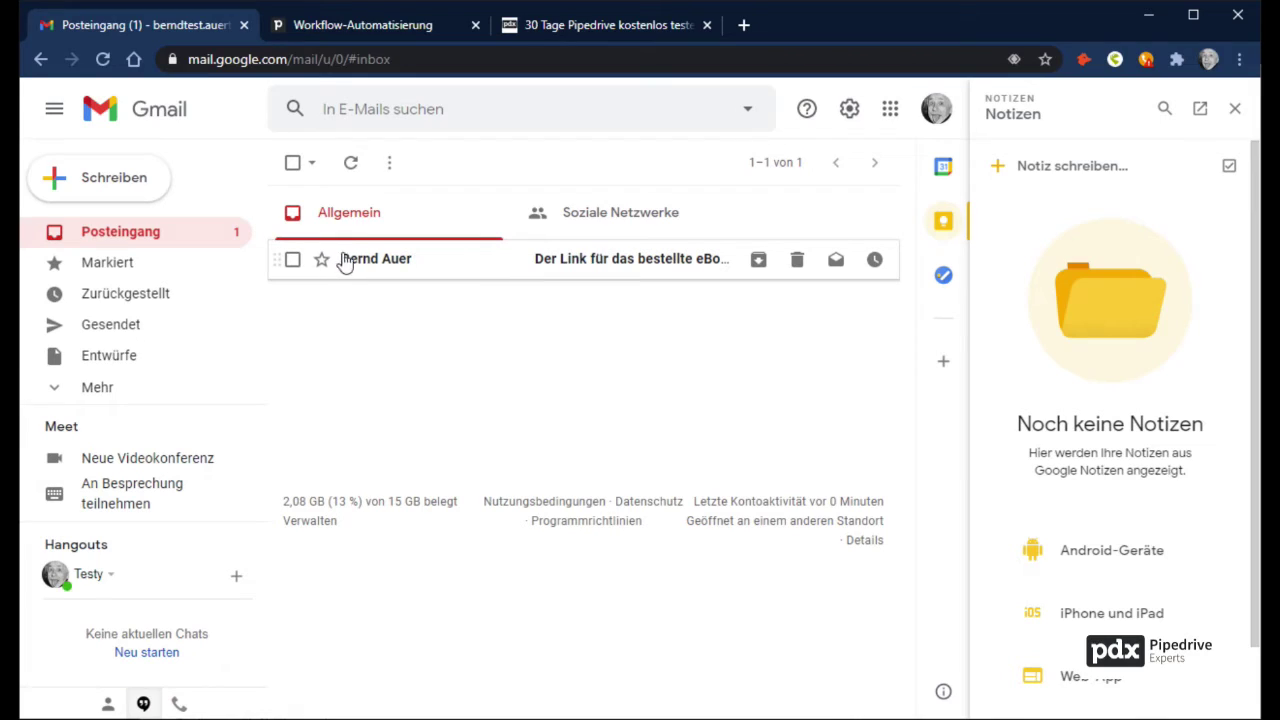
pyautogui.click(585, 268)
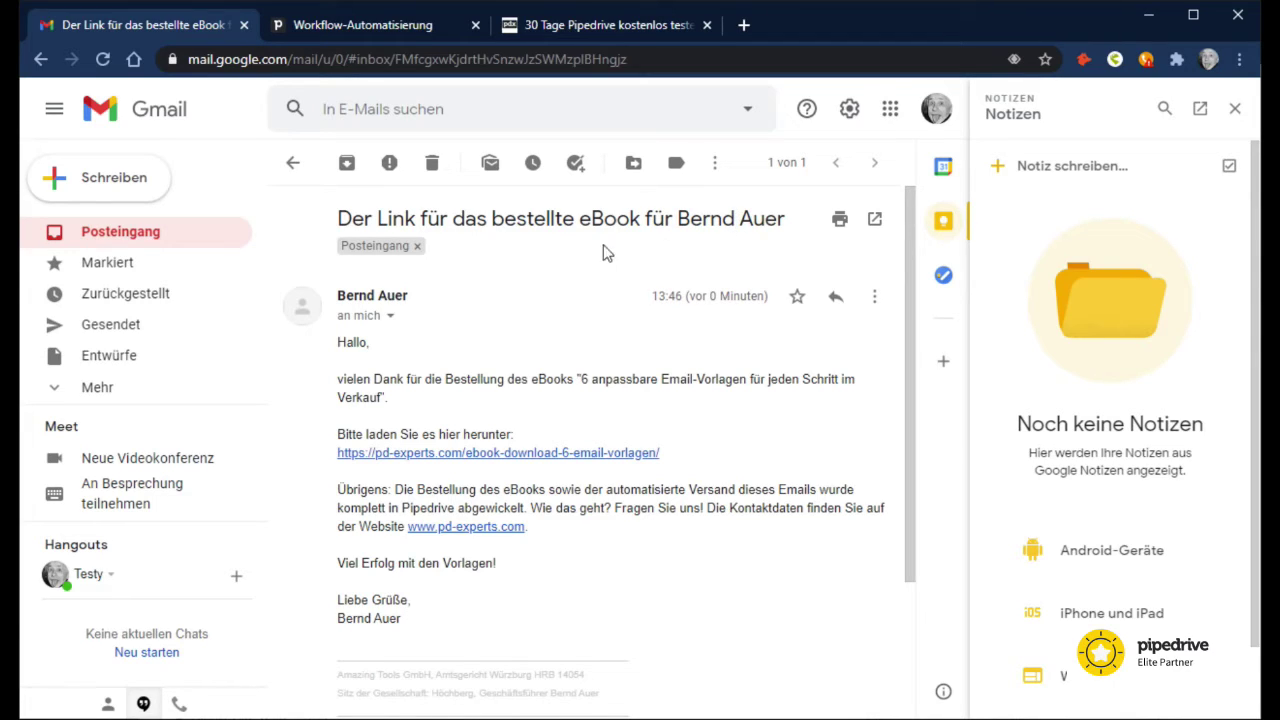
pyautogui.click(400, 453)
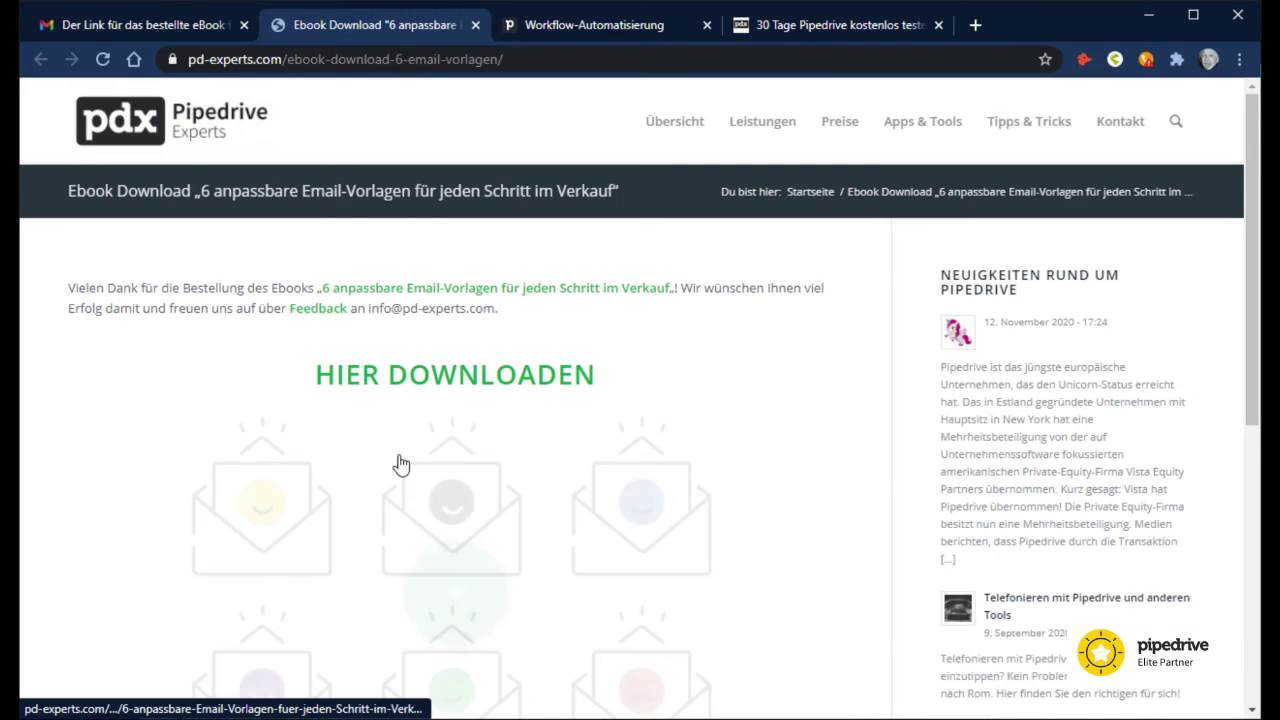
# Step: Start the eBook download with HIER DOWNLOADEN on the download page
pyautogui.scroll(-1, 425, 360)
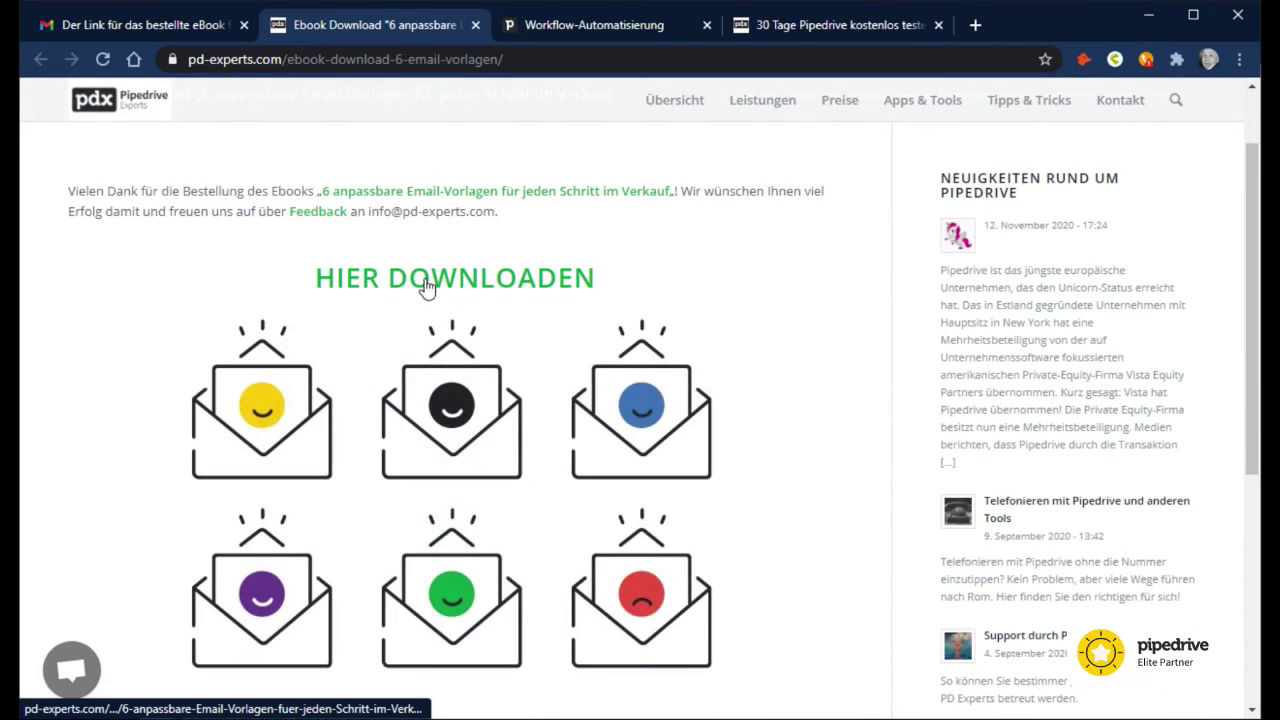
pyautogui.click(425, 285)
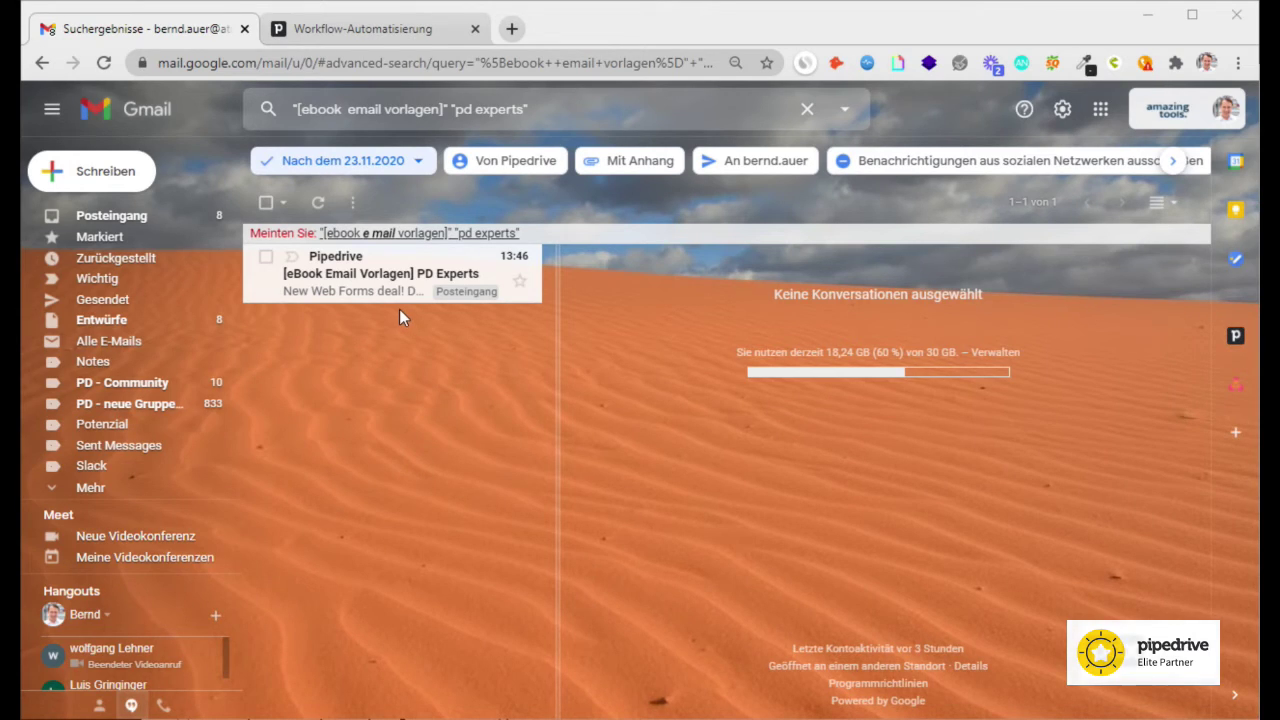
# Step: Open Pipedrive's New Web Forms notification and review the [eBook Email Vorlagen] PD Experts deal details
pyautogui.click(358, 280)
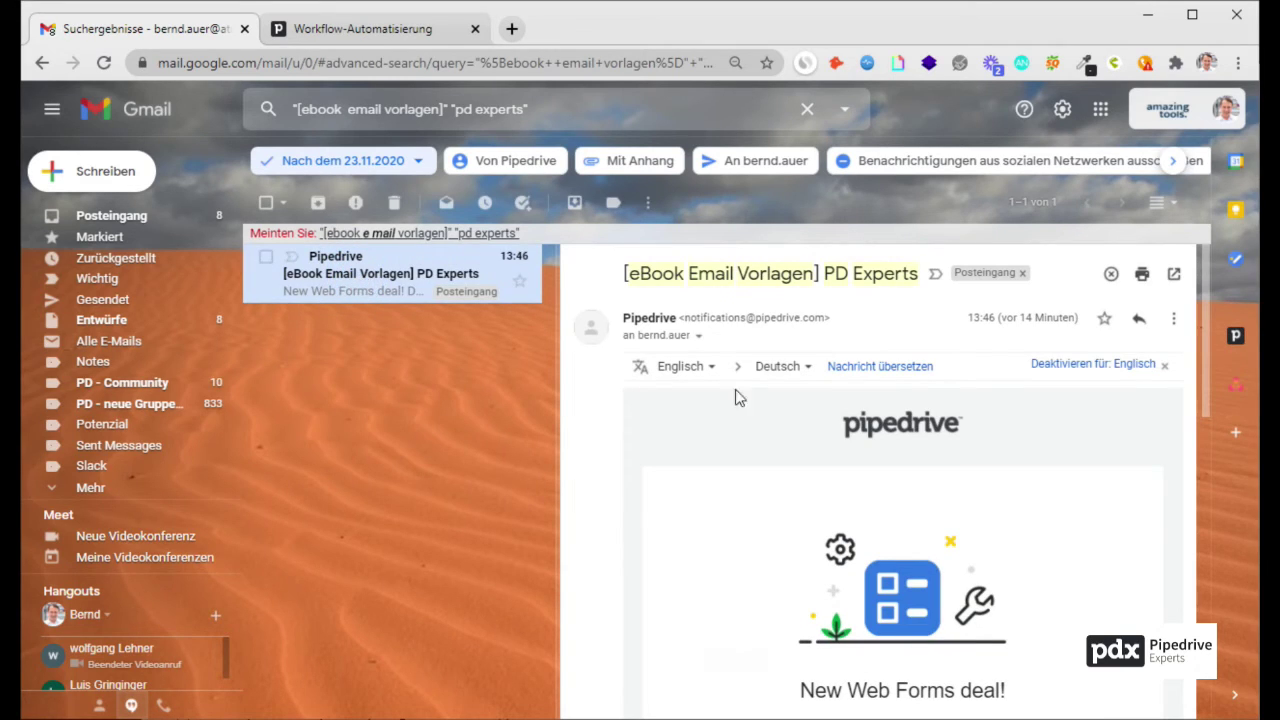
pyautogui.scroll(-1, 845, 420)
pyautogui.scroll(-2, 822, 401)
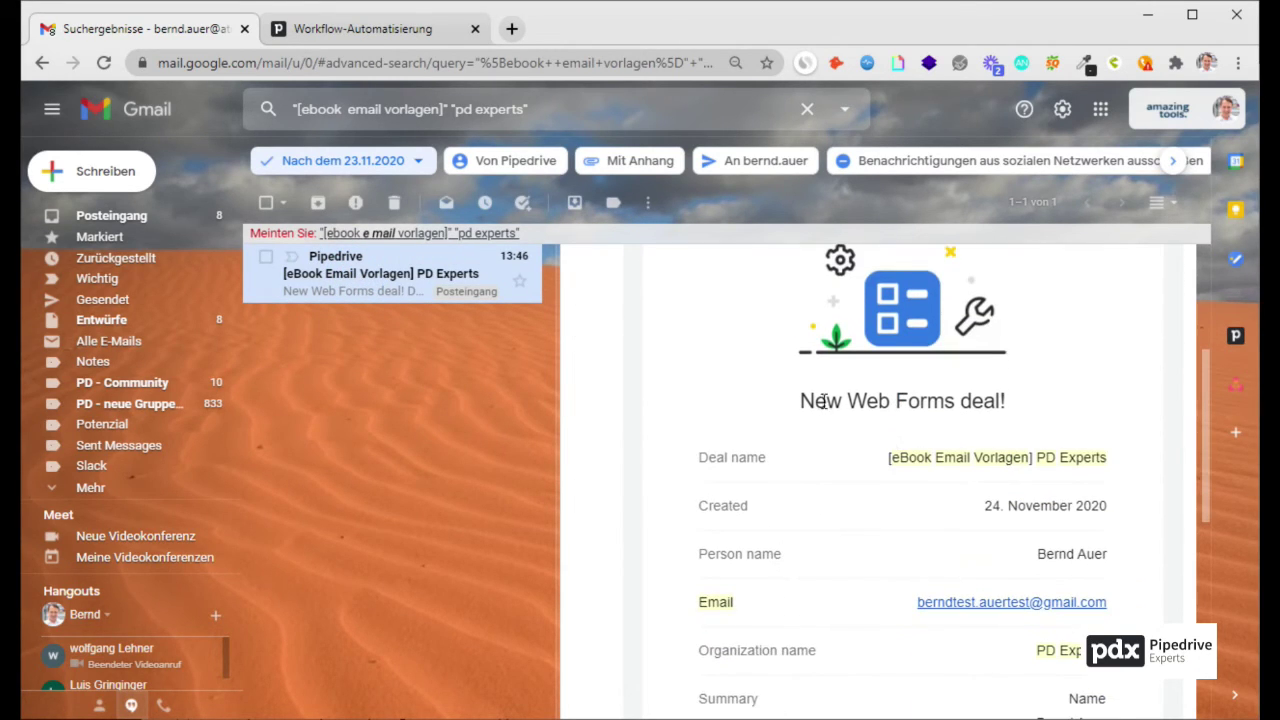
pyautogui.scroll(-1, 959, 408)
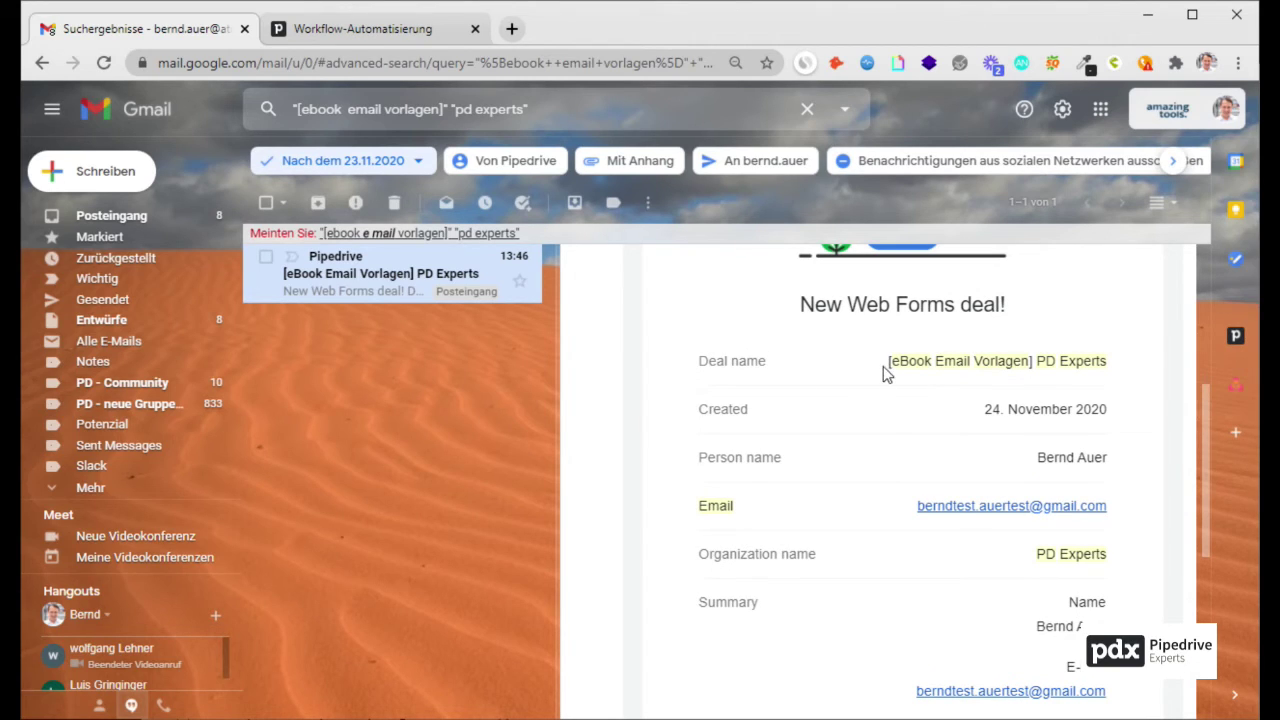
pyautogui.moveTo(887, 362); pyautogui.dragTo(1037, 361)
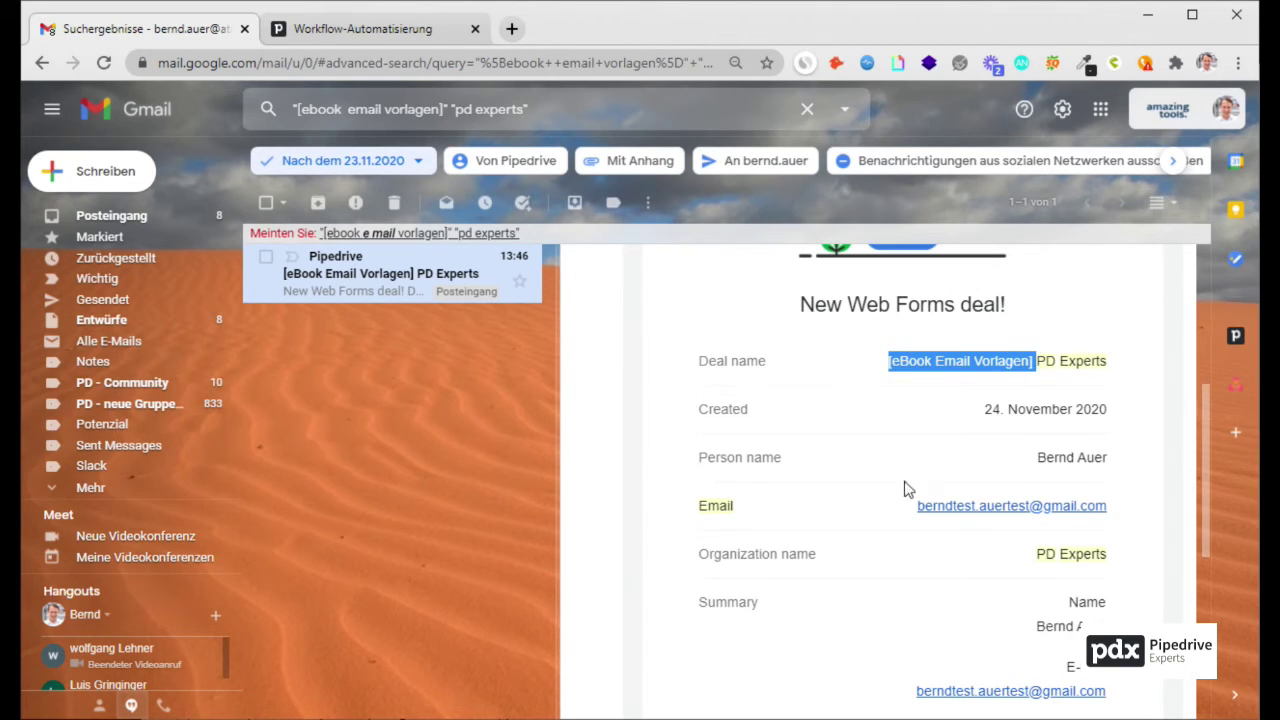
# Step: Open the [eBook Email Vorlagen] PD Experts deal in Pipedrive from the notification
pyautogui.scroll(-1, 906, 489)
pyautogui.scroll(-3, 1077, 515)
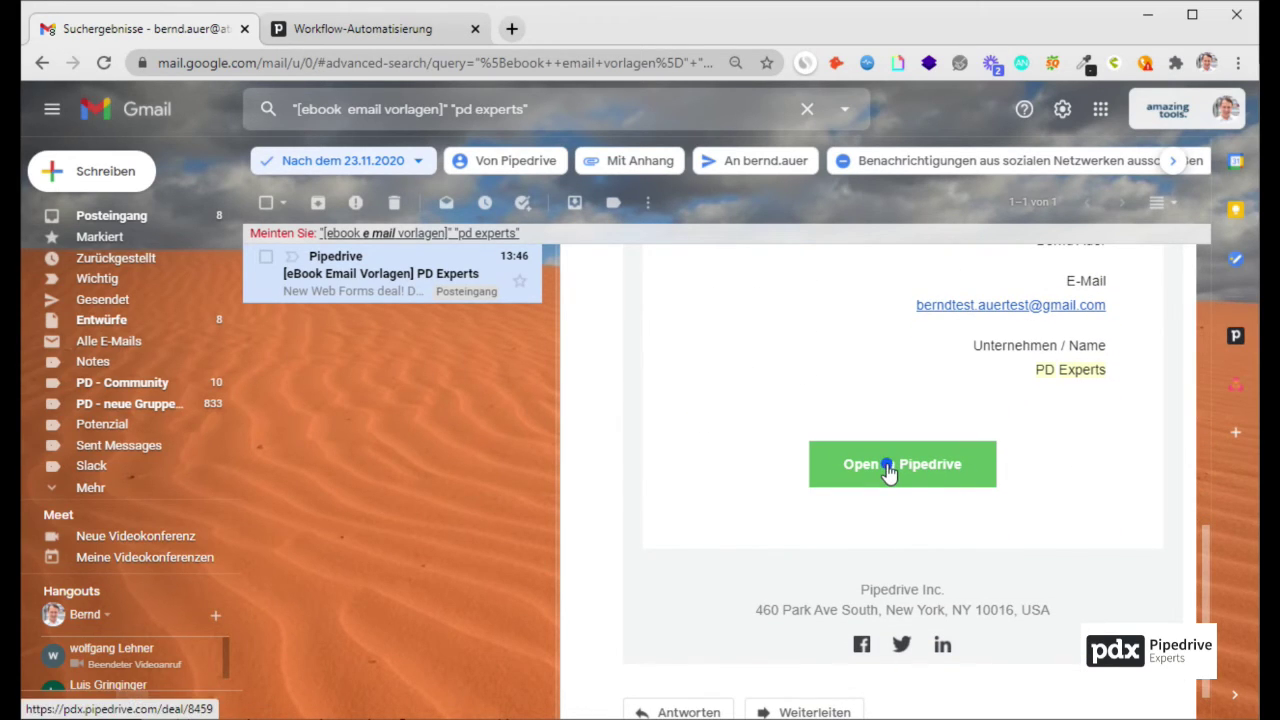
pyautogui.click(888, 472)
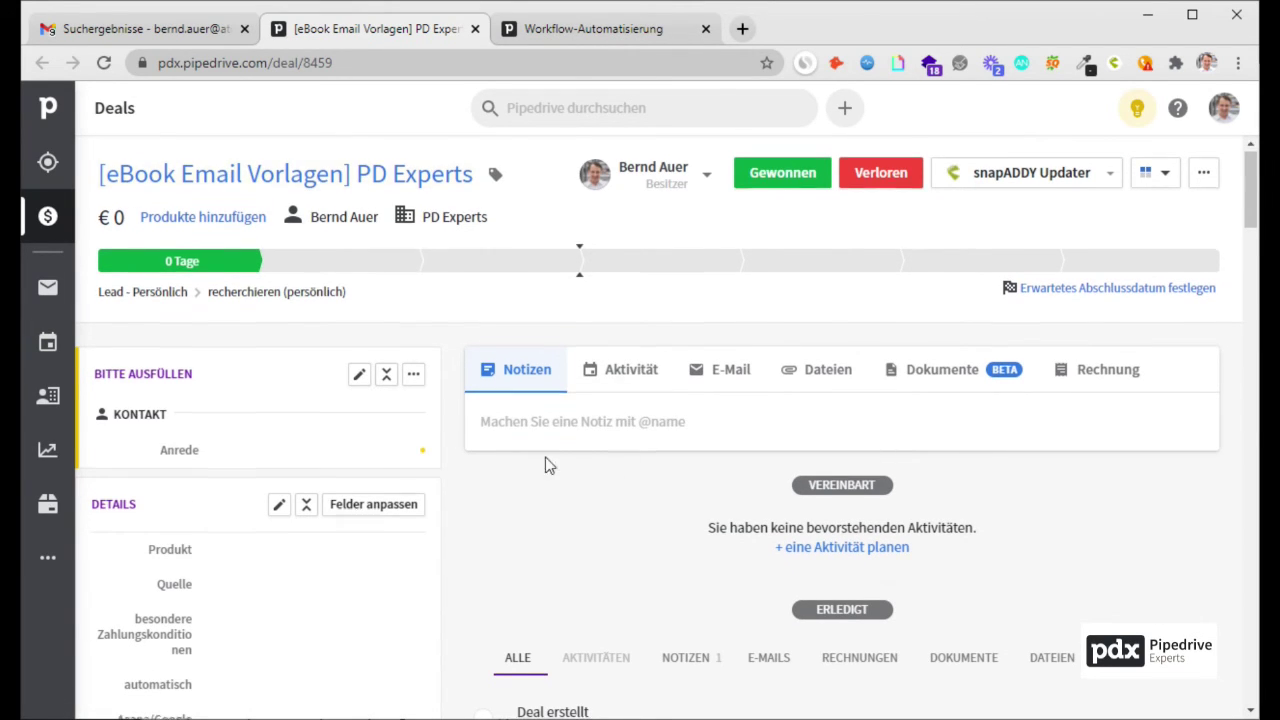
# Step: Review the deal's Kontakt and Organisation panels and set the contact's Anrede to Herr
pyautogui.scroll(-8, 548, 465)
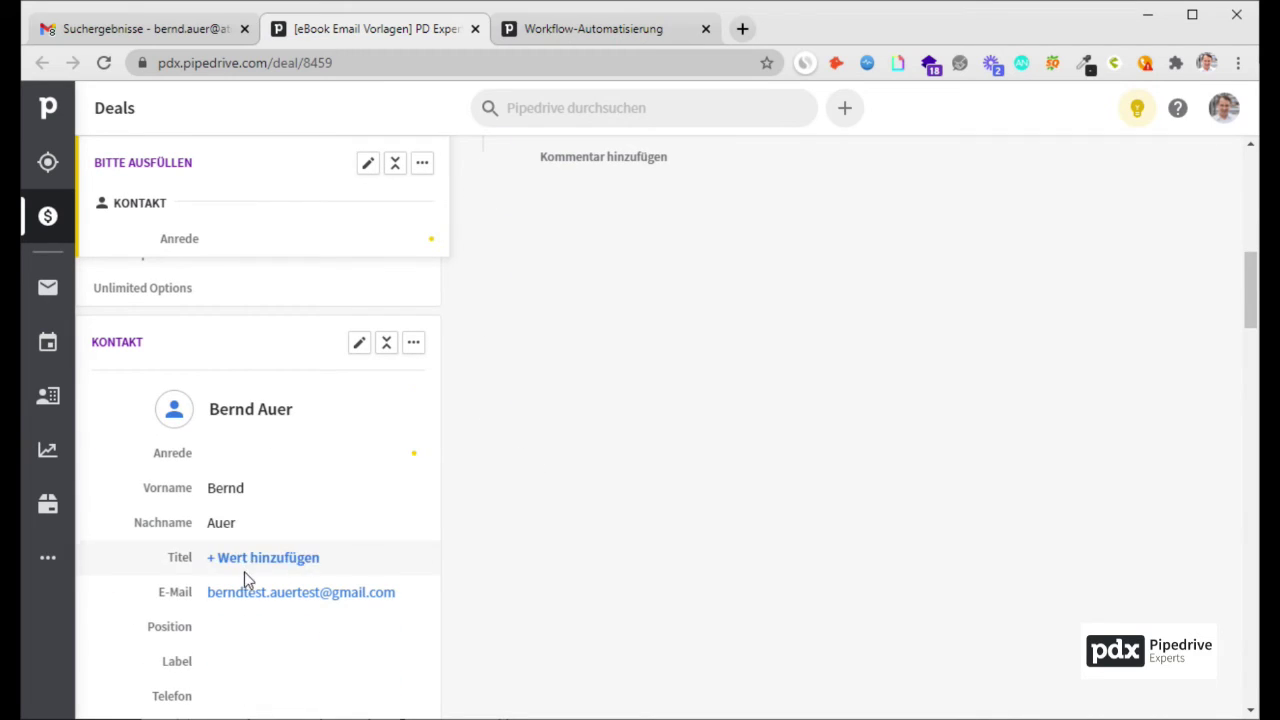
pyautogui.scroll(-6, 586, 594)
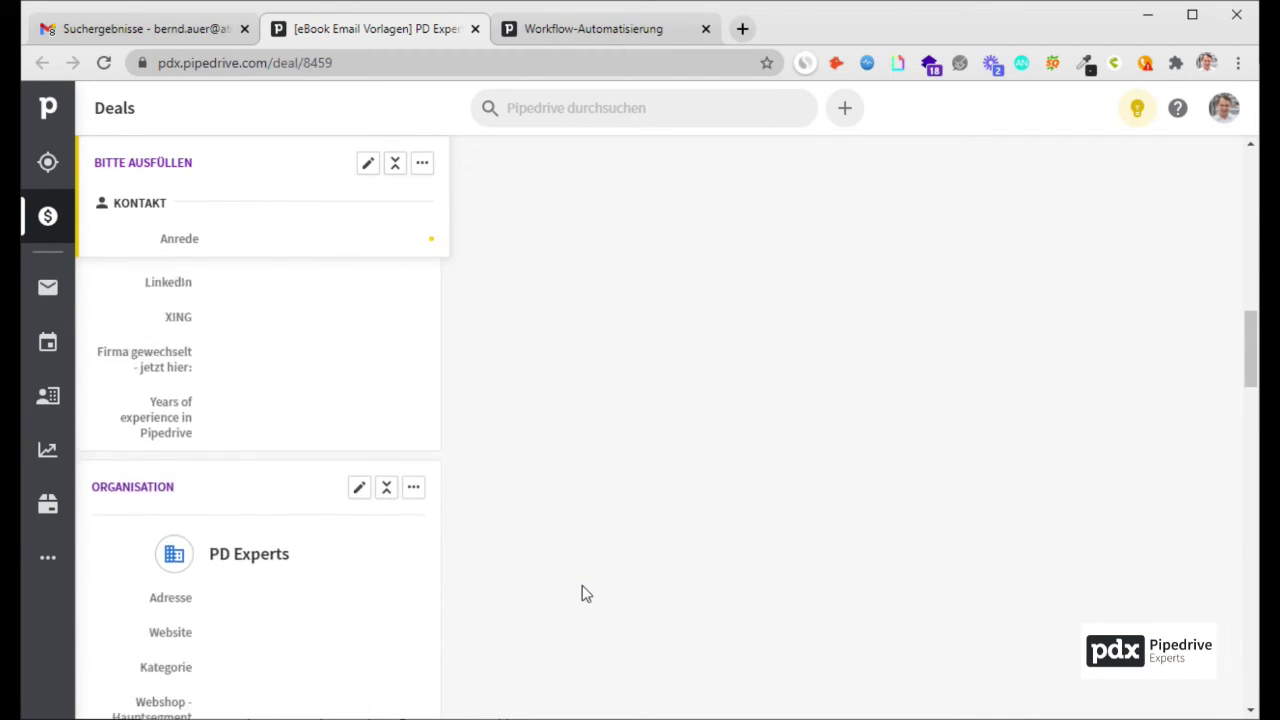
pyautogui.scroll(15, 586, 594)
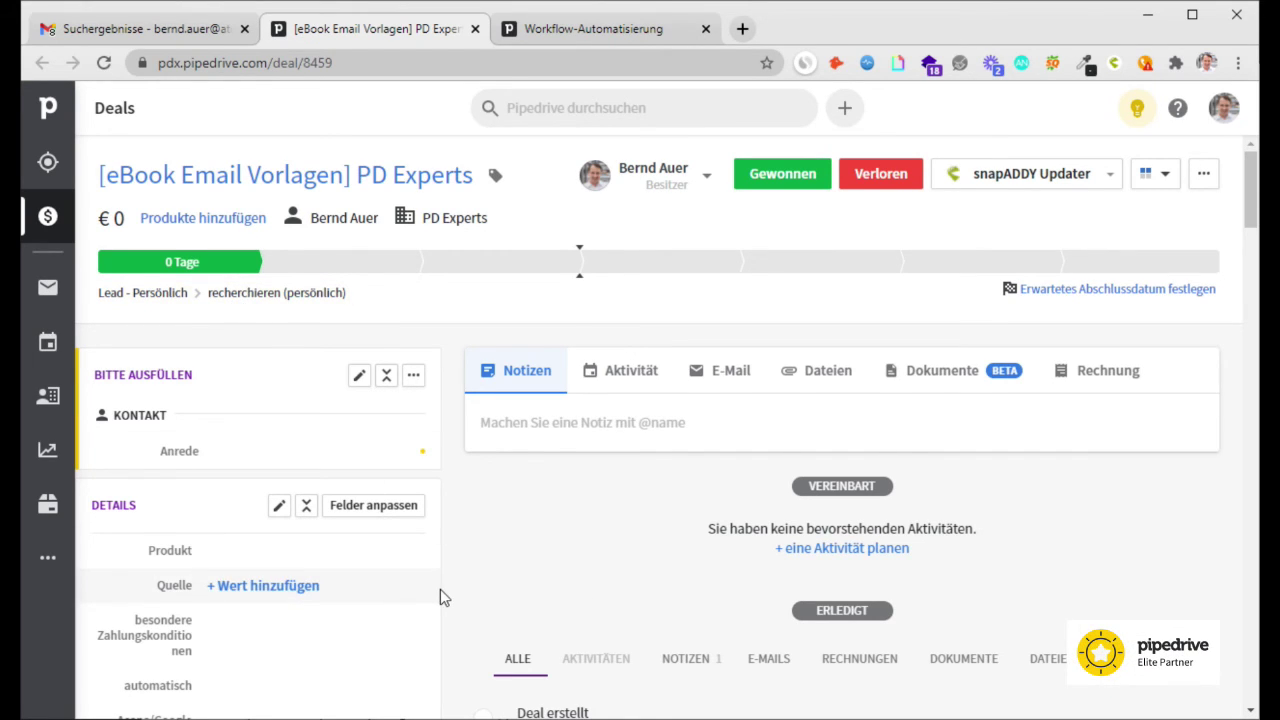
pyautogui.scroll(-5, 440, 589)
pyautogui.scroll(-2, 400, 570)
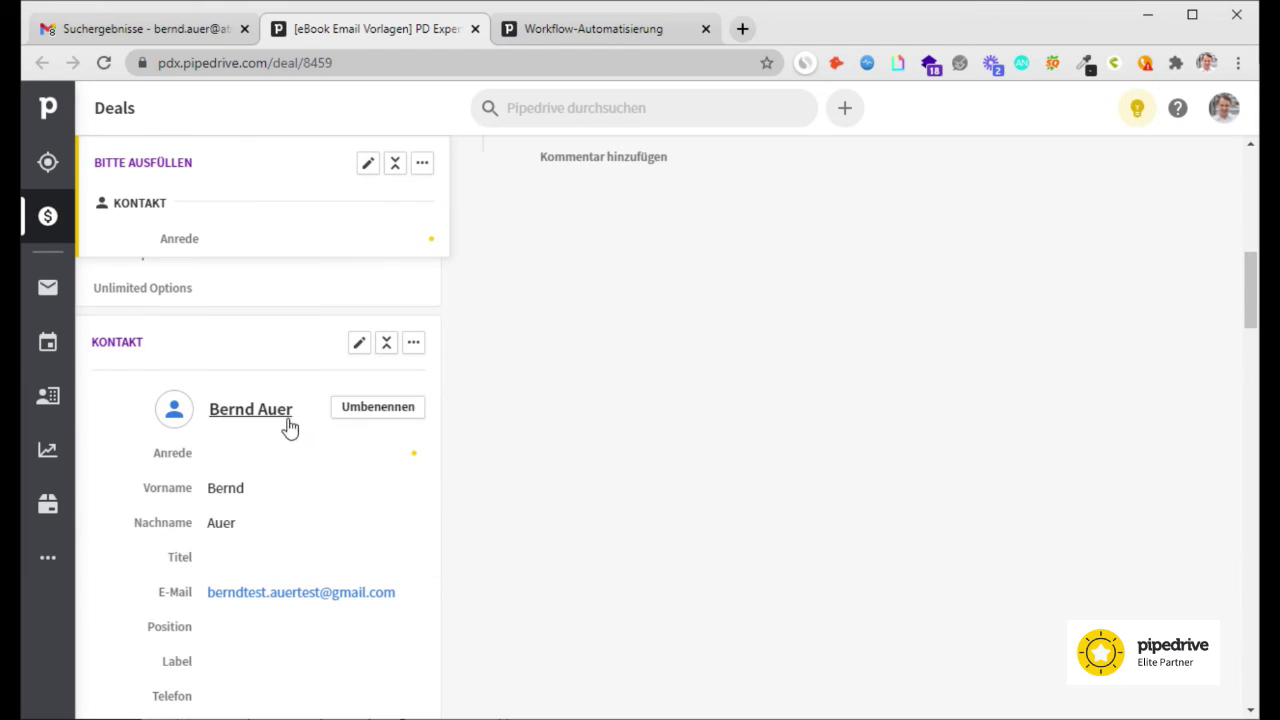
pyautogui.scroll(1, 517, 663)
pyautogui.scroll(-3, 516, 658)
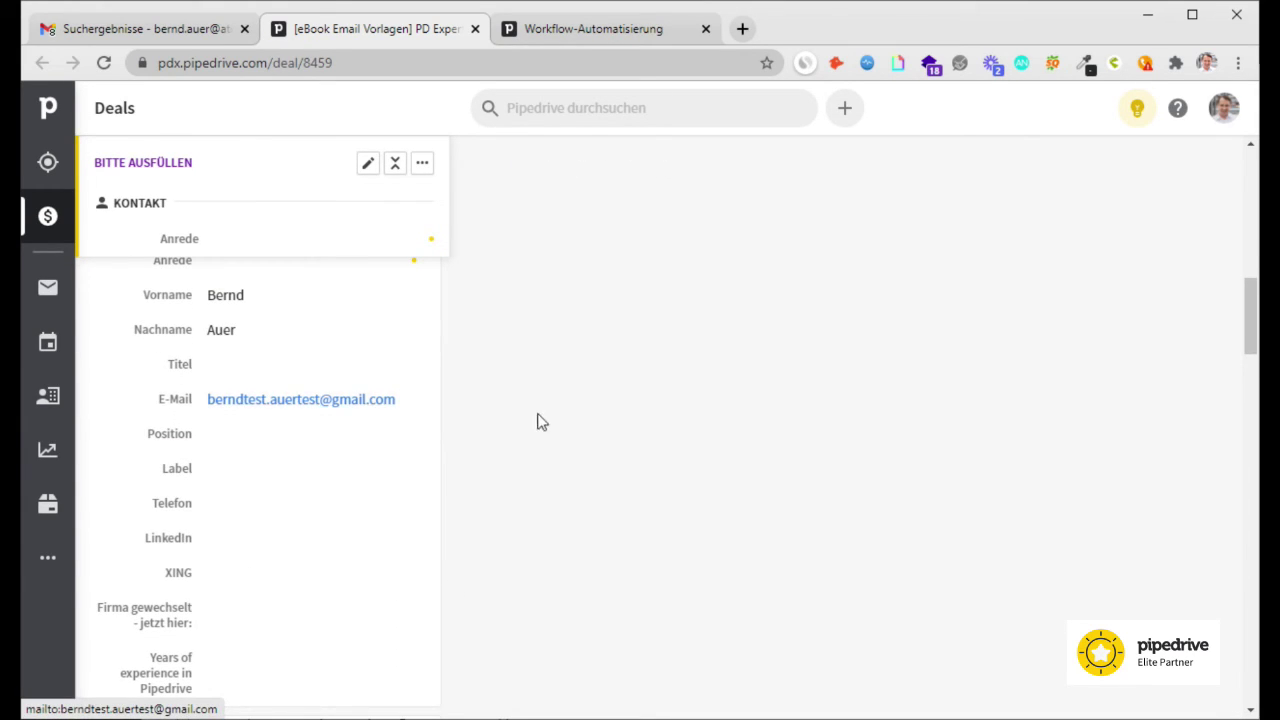
pyautogui.scroll(8, 497, 455)
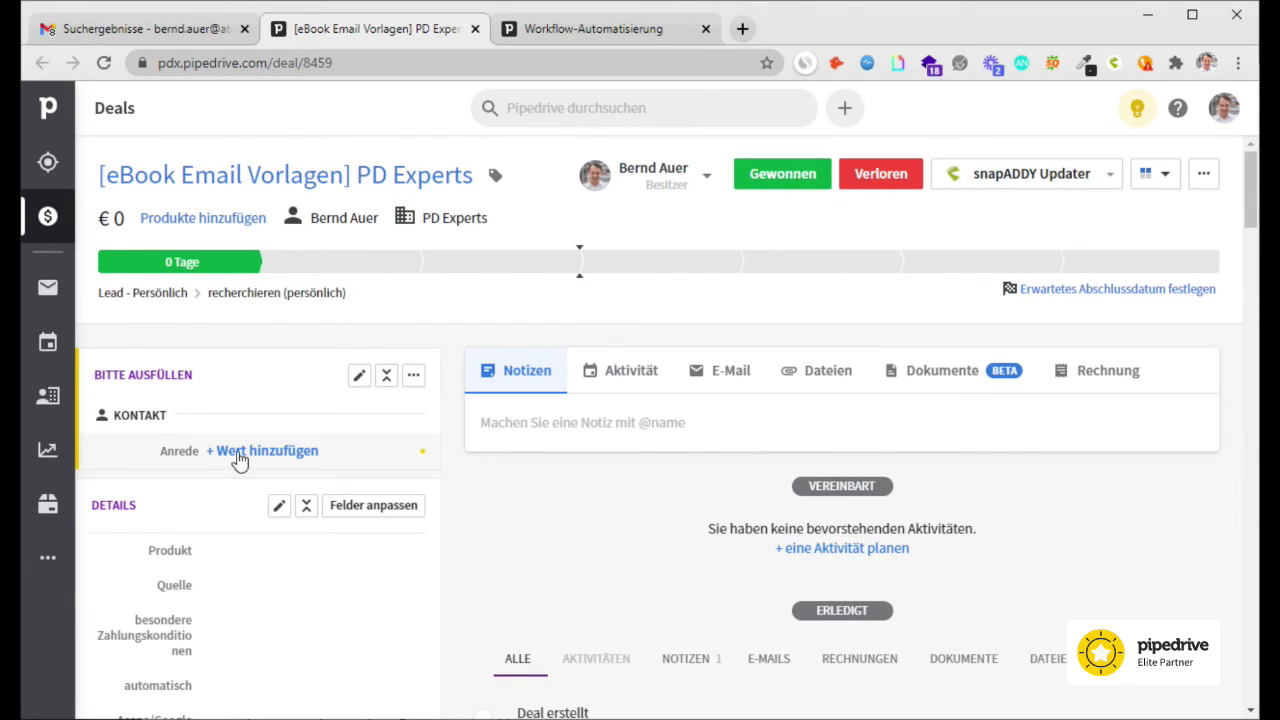
pyautogui.click(237, 451)
pyautogui.click(273, 457)
pyautogui.click(368, 491)
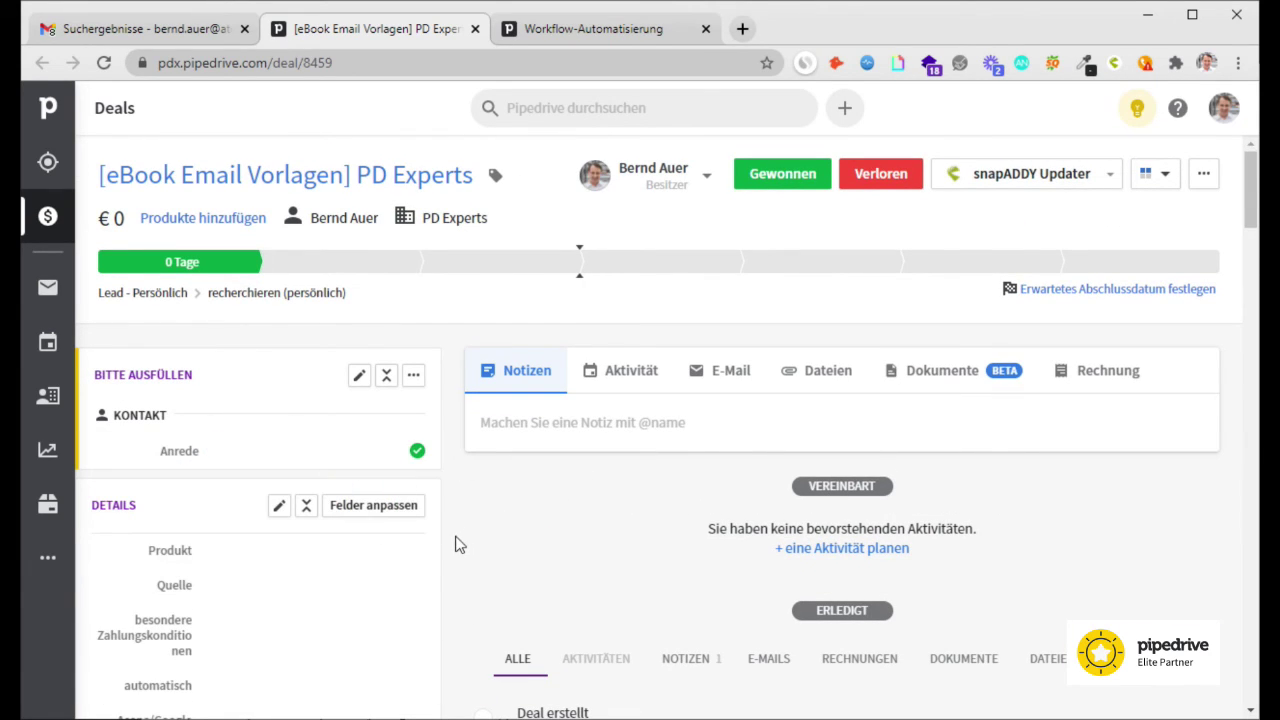